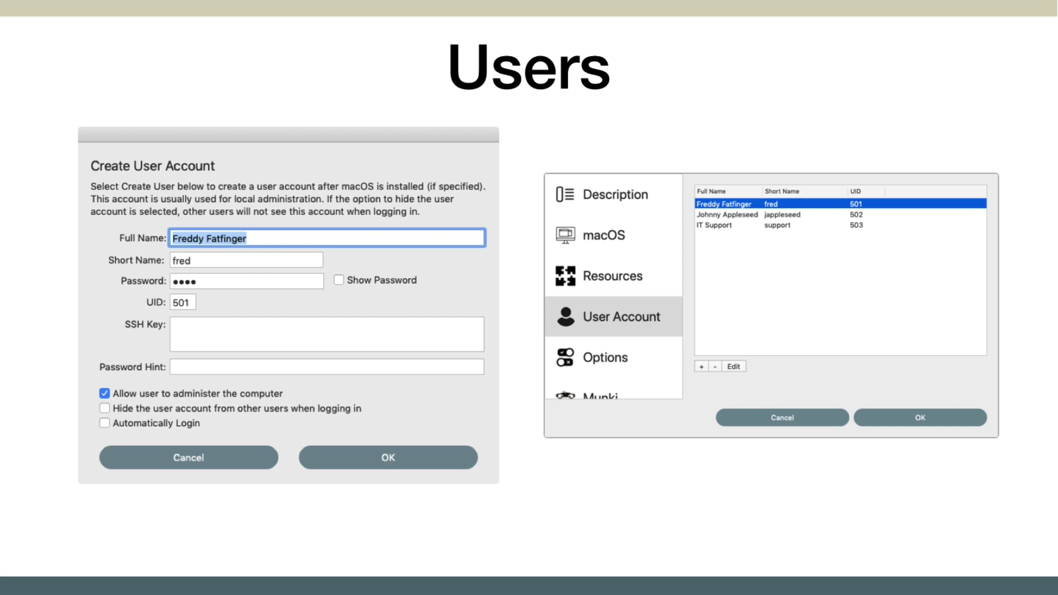
pyautogui.press('Right')
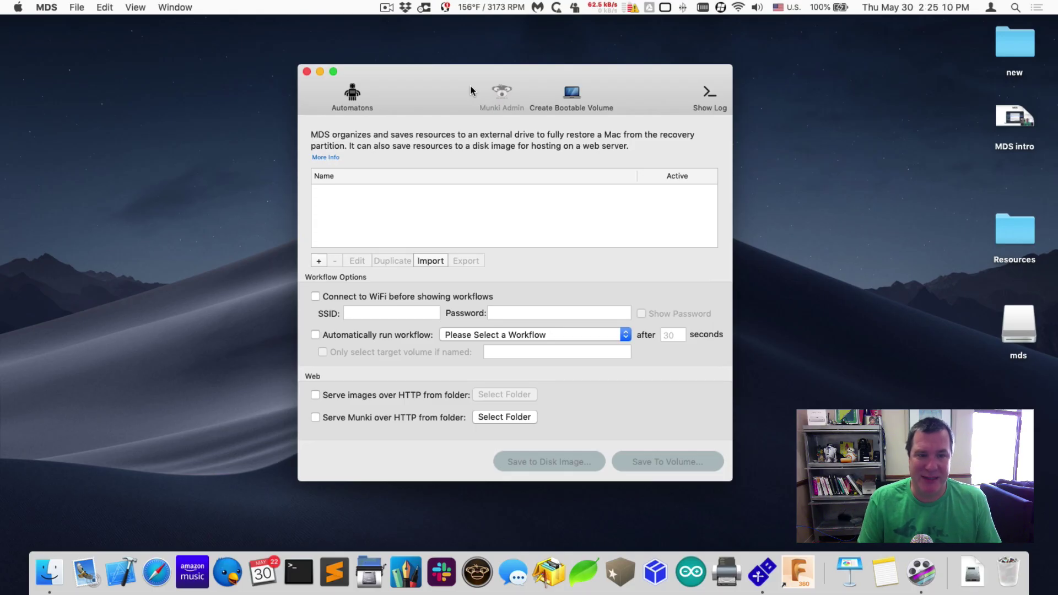
# Step: Create a new workflow and name it "Video Workflow"
pyautogui.click(319, 261)
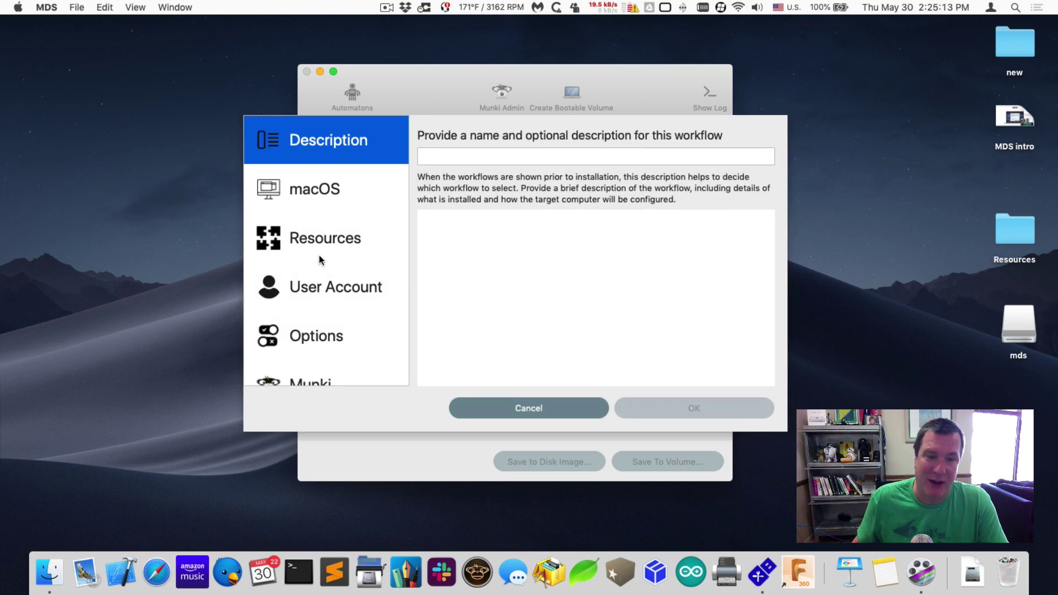
pyautogui.click(455, 155)
pyautogui.write('Video Workflow')
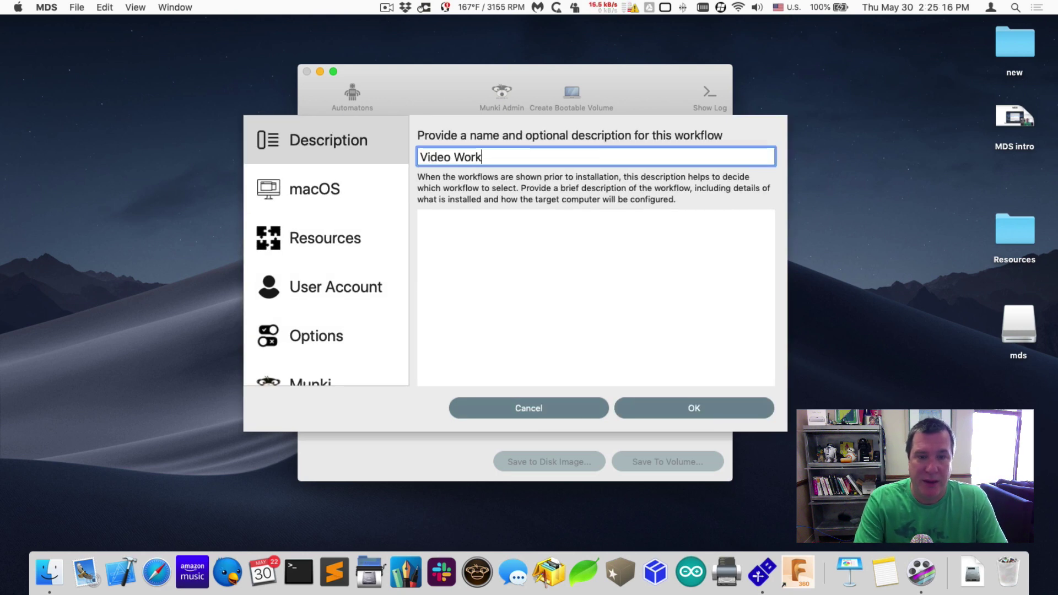
# Step: Write the workflow description on four separate lines: macOS 10.14.5, Microsoft Office, Google Chrome and MDM
pyautogui.click(485, 258)
pyautogui.write('m')
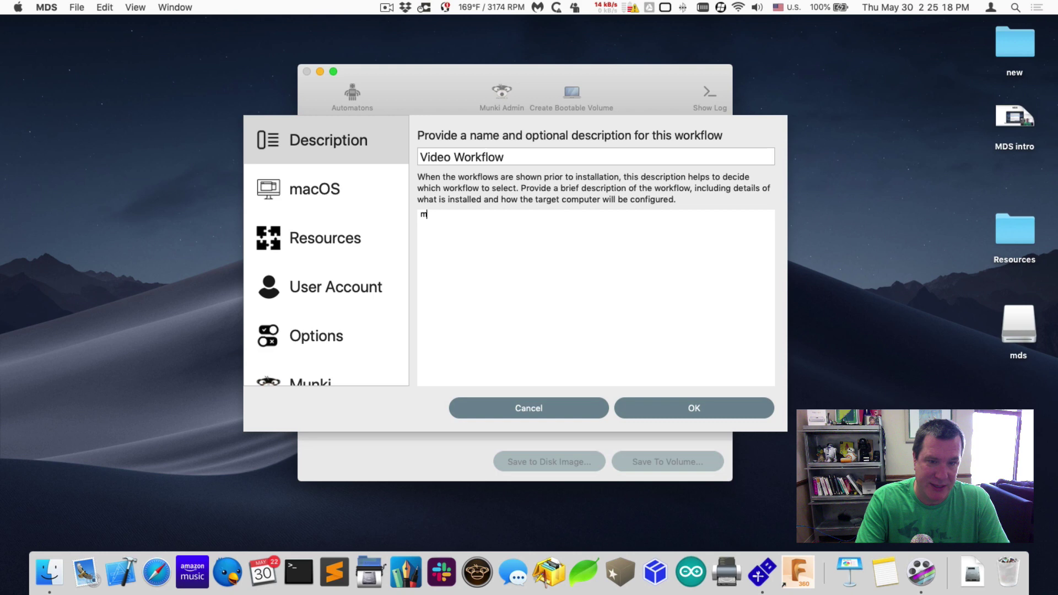
pyautogui.write('acOS 10.14.5')
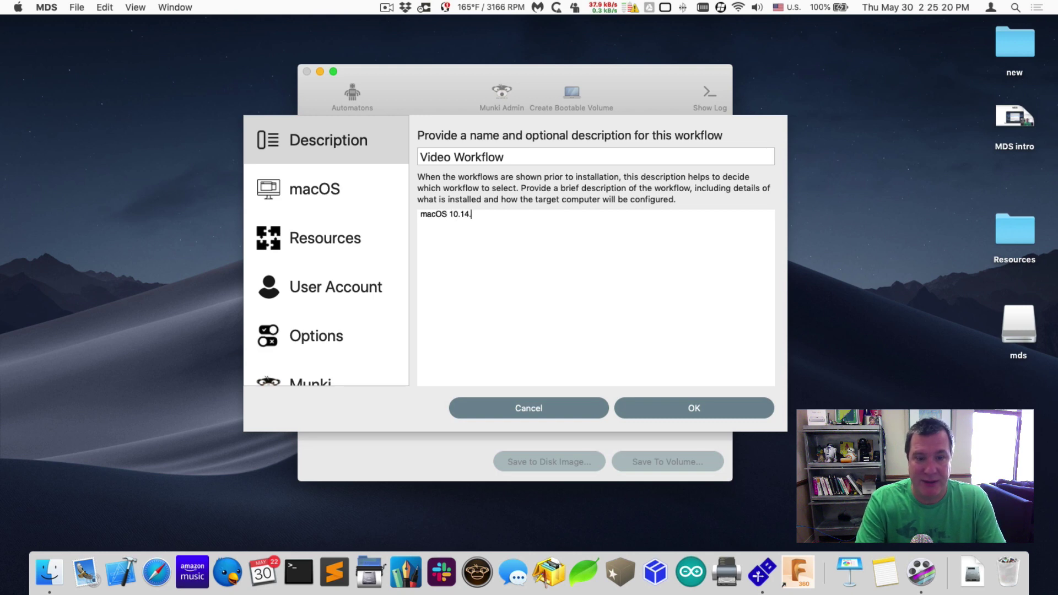
pyautogui.press('Return')
pyautogui.write('Microsoft Office')
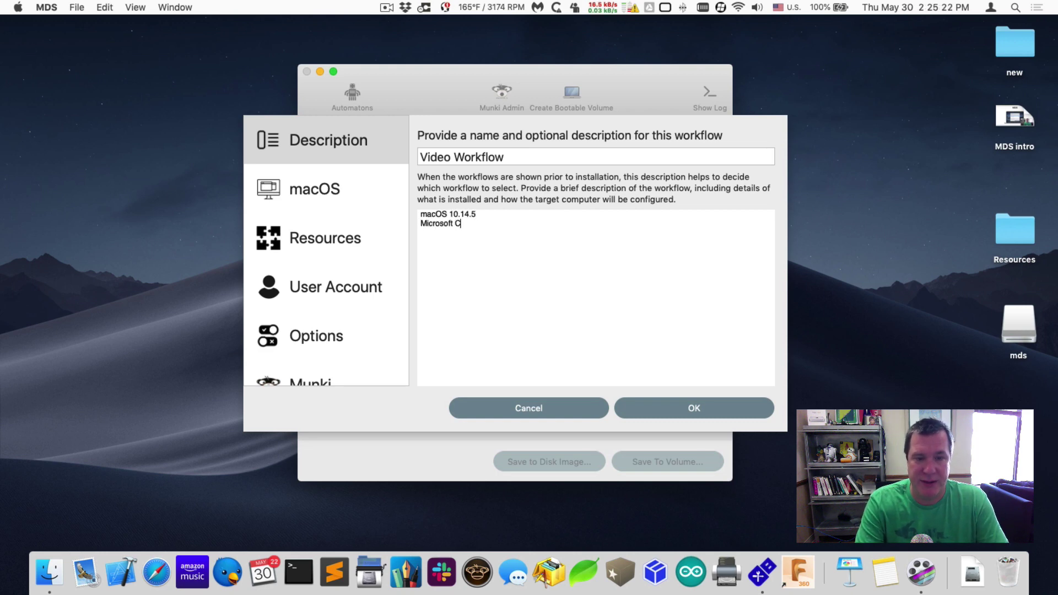
pyautogui.press('Return')
pyautogui.write('Goog')
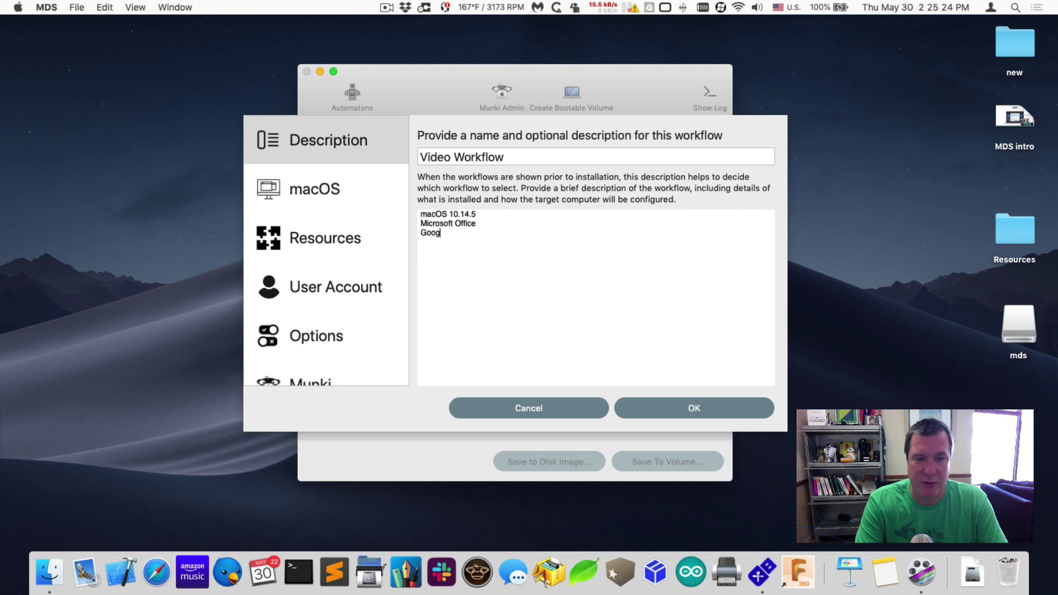
pyautogui.write('le ChromeM')
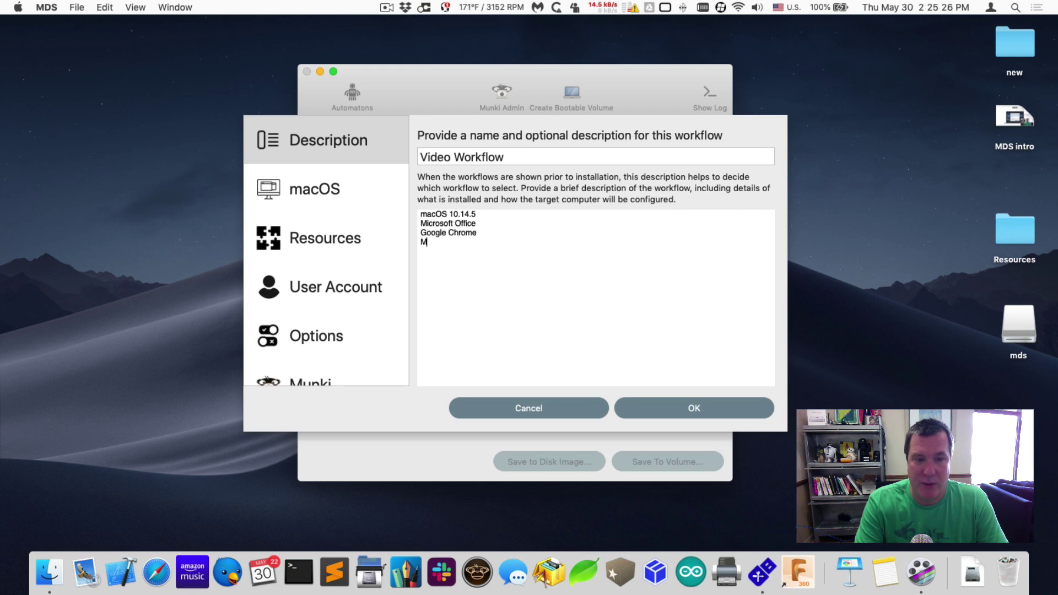
pyautogui.write('DS')
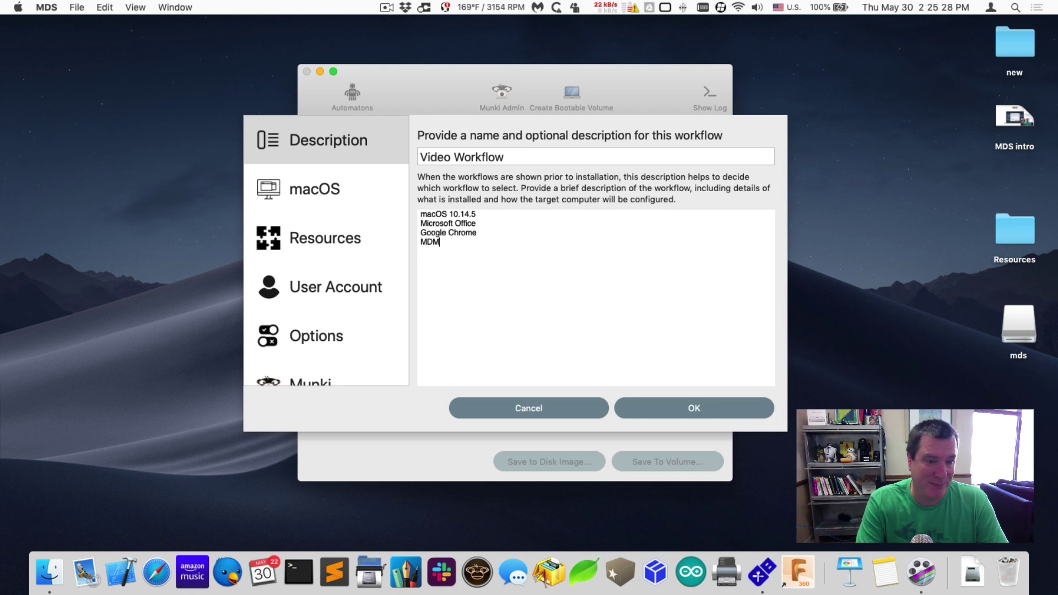
# Step: Show the workflow's macOS settings and examine the installer, packages and profiles in the desktop's Resources folder
pyautogui.click(393, 184)
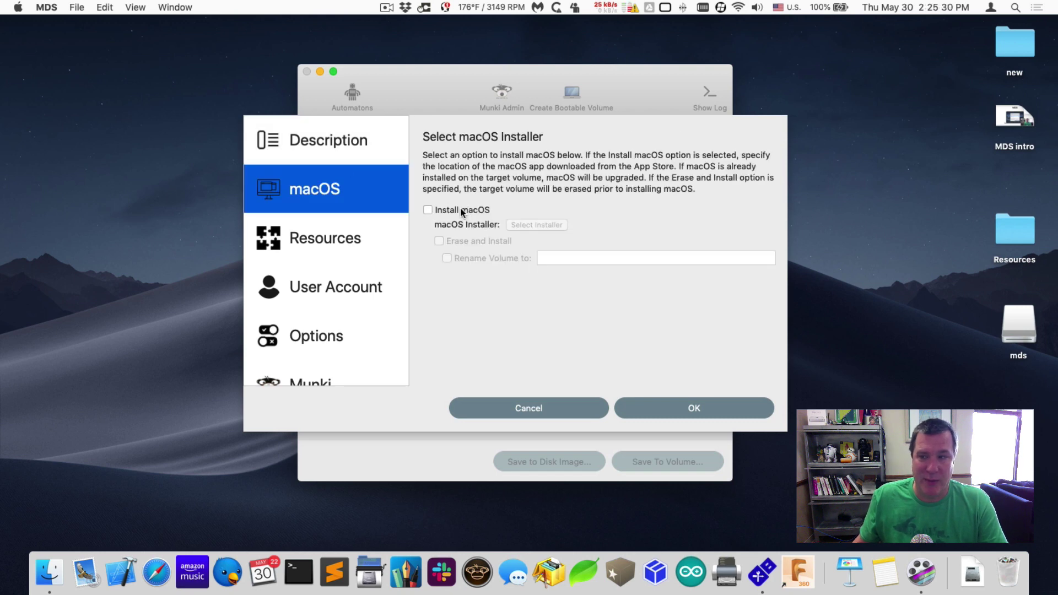
pyautogui.doubleClick(1015, 231)
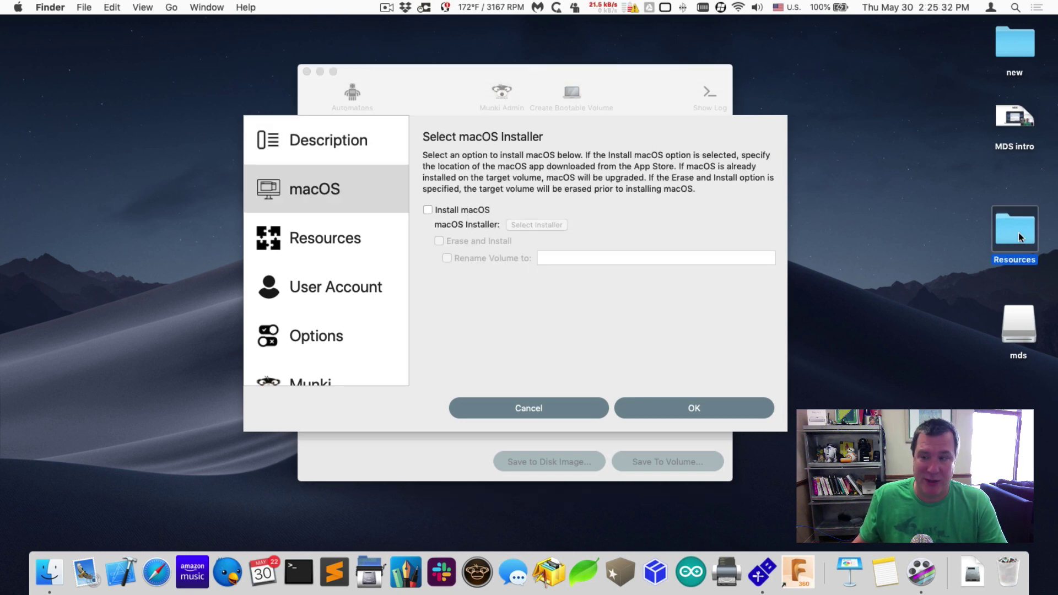
pyautogui.click(415, 301)
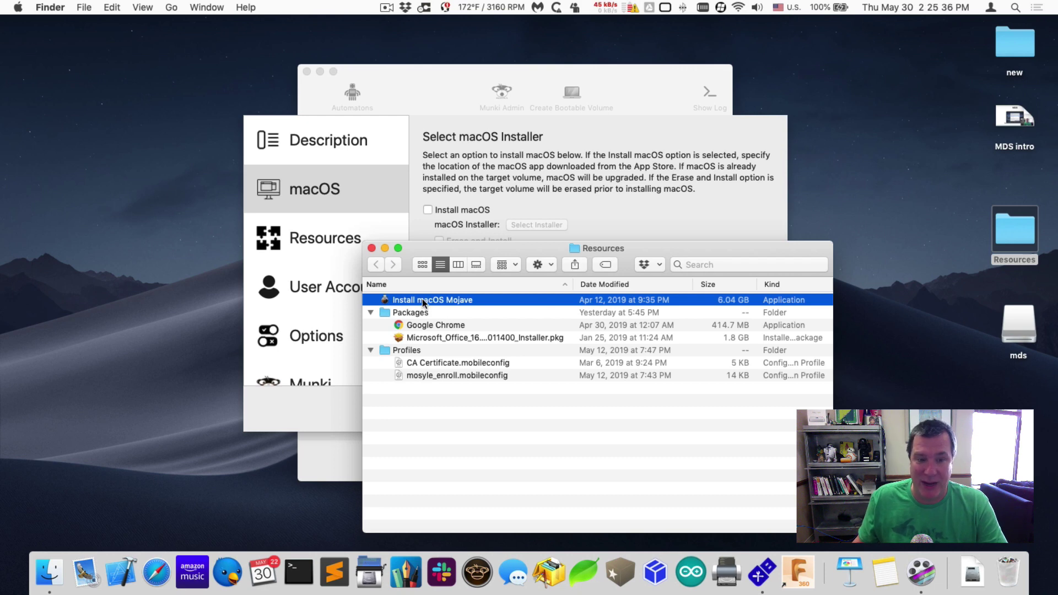
pyautogui.click(415, 313)
pyautogui.click(418, 325)
pyautogui.click(420, 337)
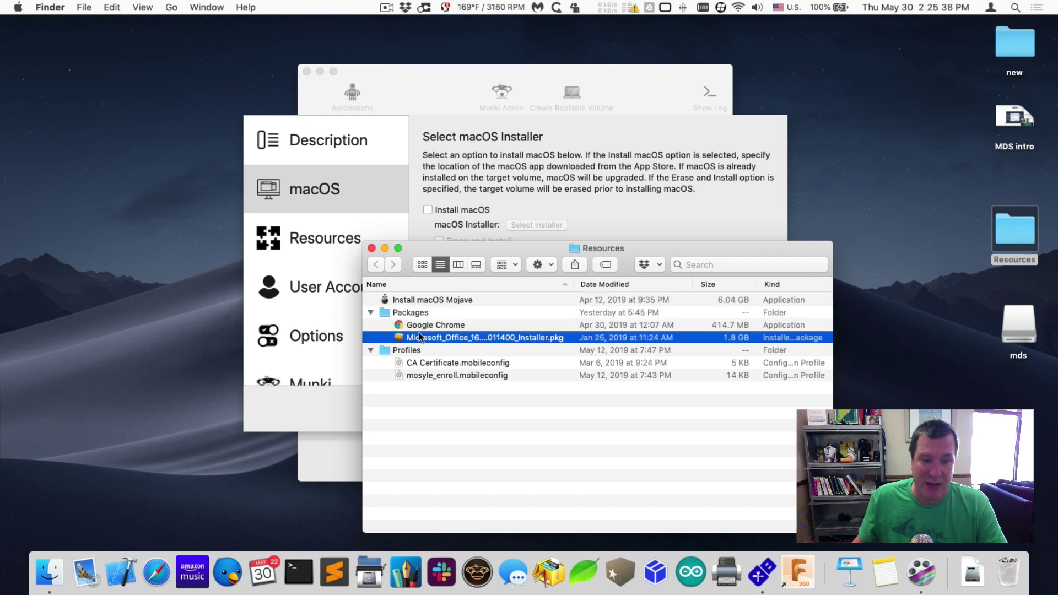
pyautogui.click(421, 325)
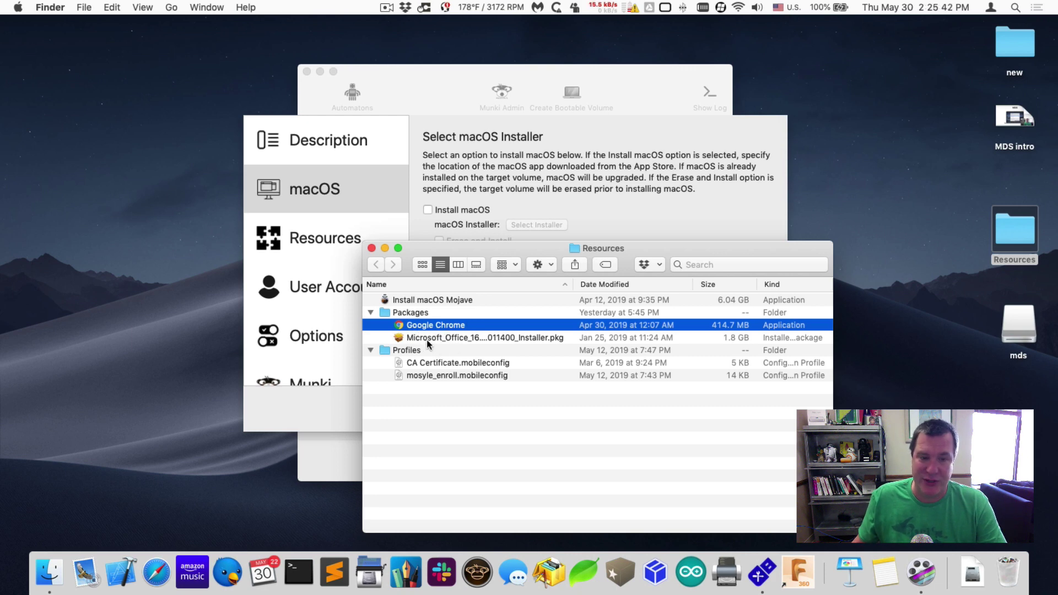
pyautogui.click(424, 338)
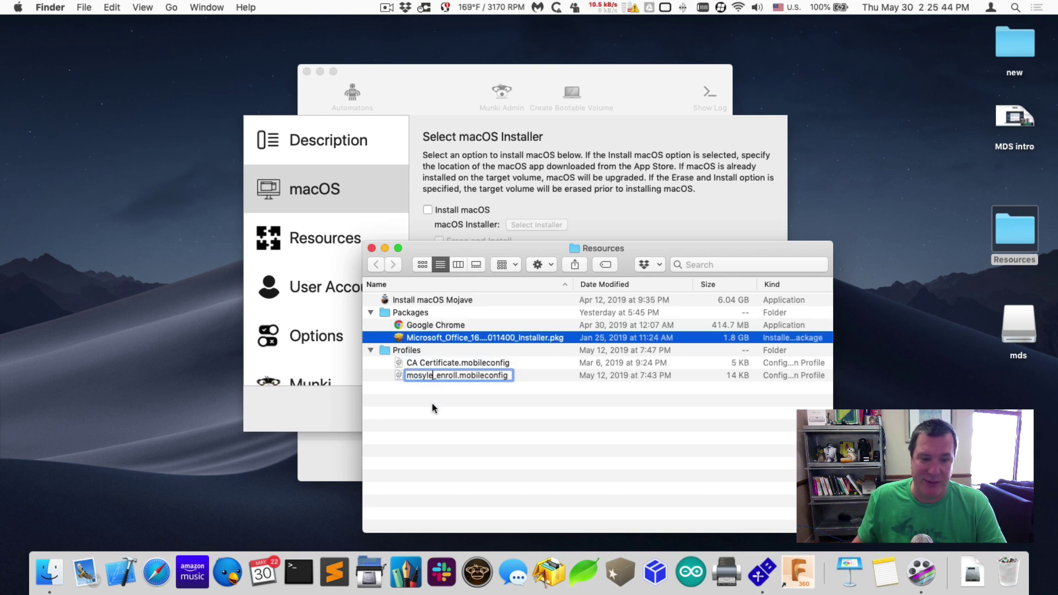
pyautogui.click(398, 365)
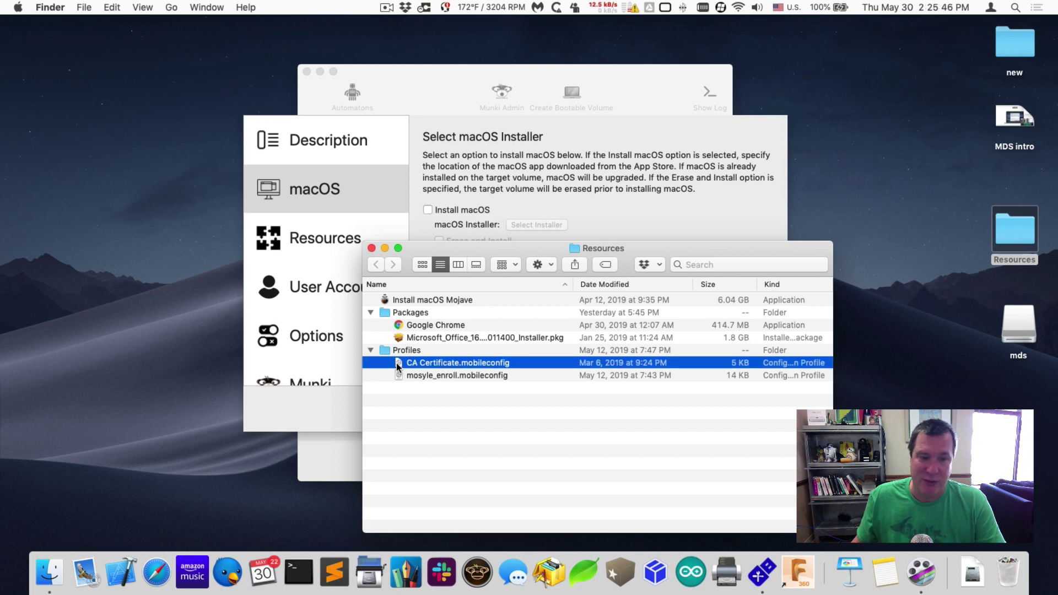
pyautogui.click(416, 377)
pyautogui.click(400, 377)
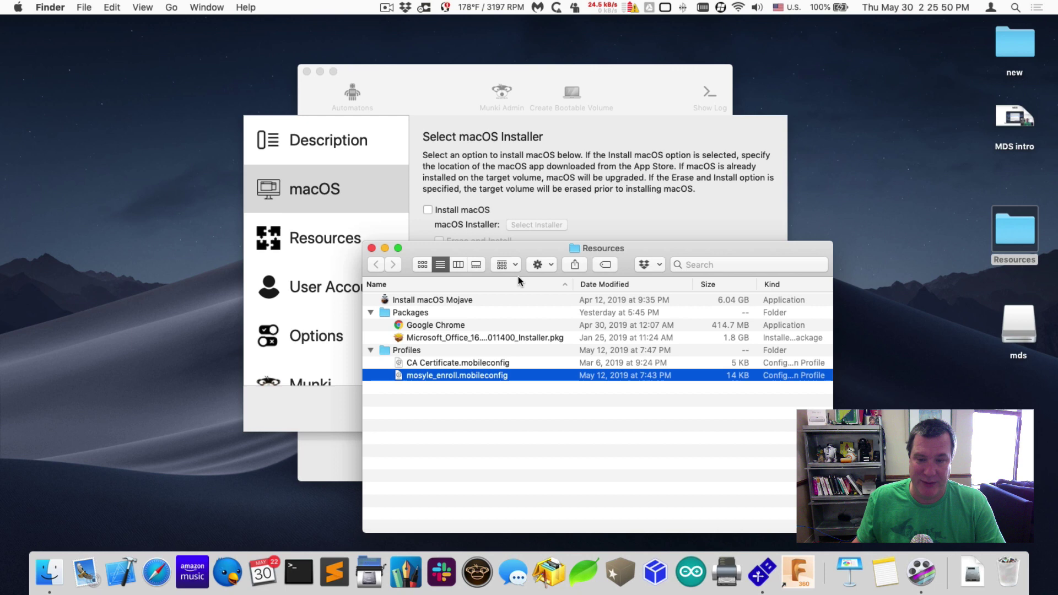
pyautogui.press('super+w')
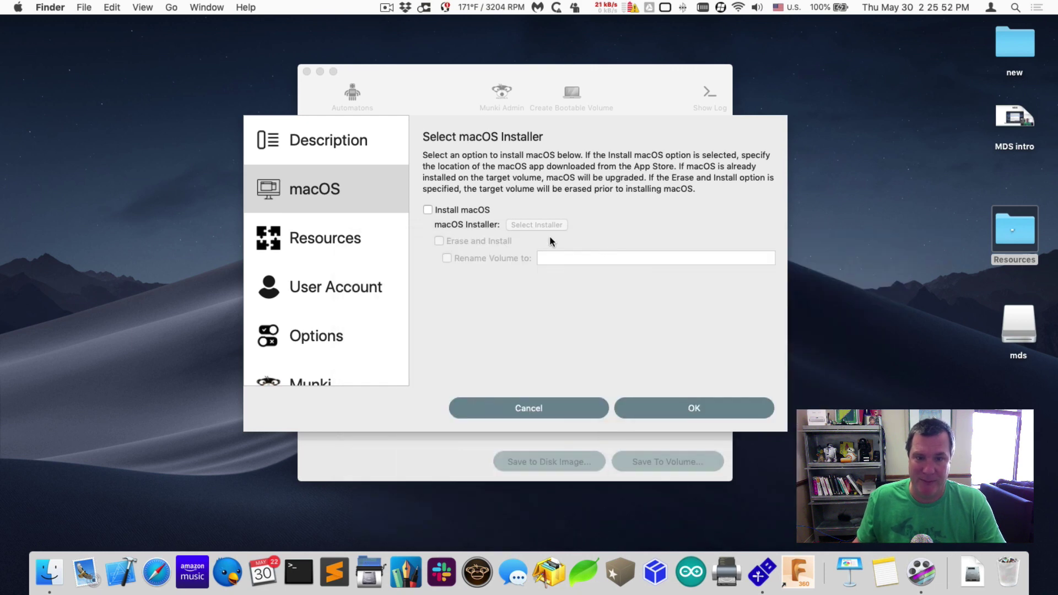
# Step: Enable macOS installation with the Install macOS Mojave app from the Resources folder, and turn on Erase and Install
pyautogui.click(455, 211)
pyautogui.click(548, 225)
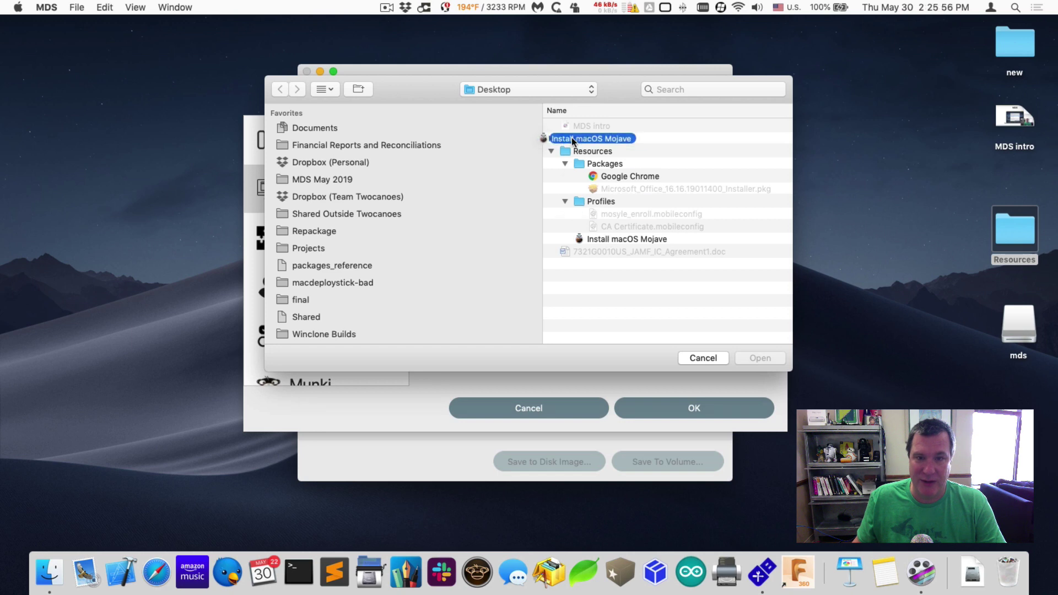
pyautogui.click(614, 202)
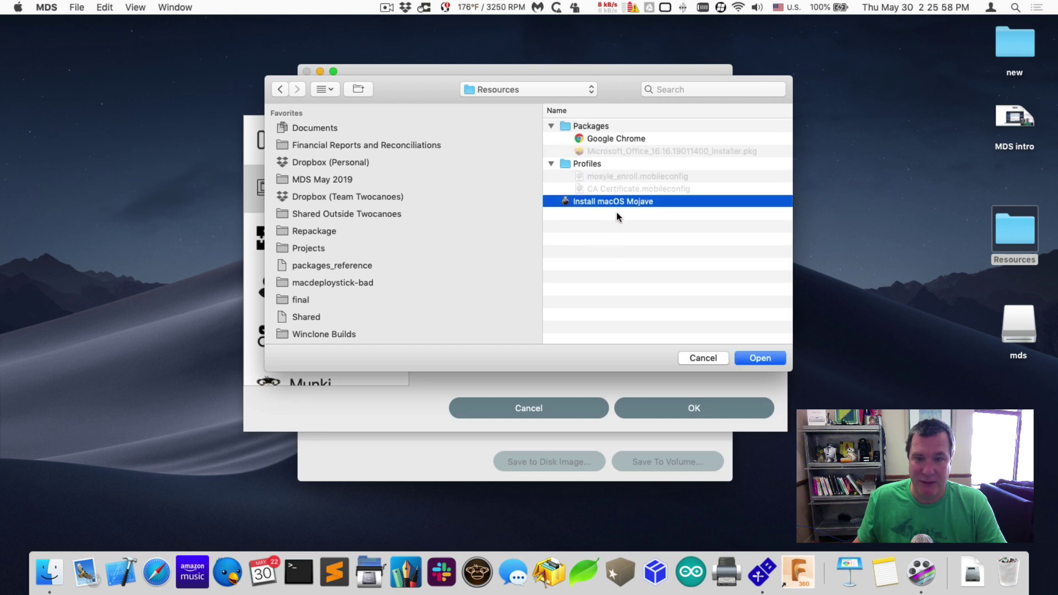
pyautogui.press('Return')
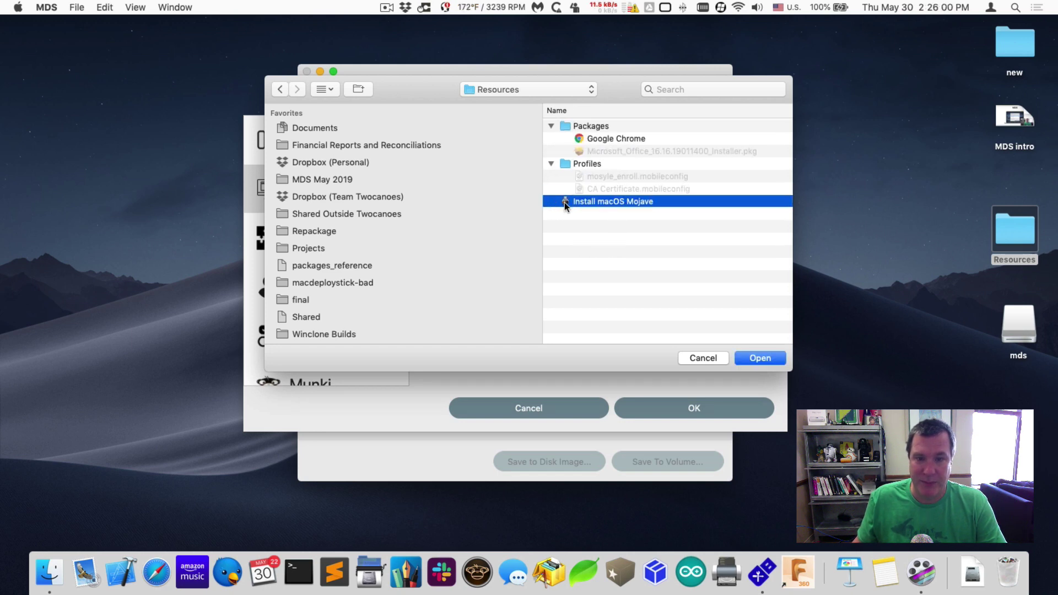
pyautogui.press('Return')
pyautogui.click(479, 240)
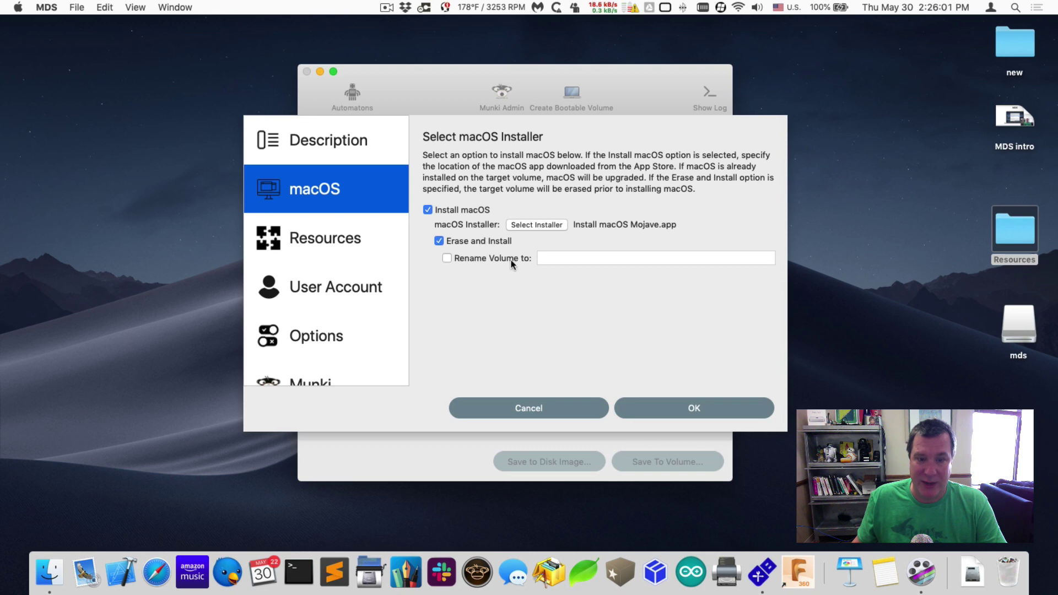
# Step: Enable the package and apps folder for the workflow's resources and set it to Packages inside the Resources folder
pyautogui.click(324, 238)
pyautogui.click(461, 243)
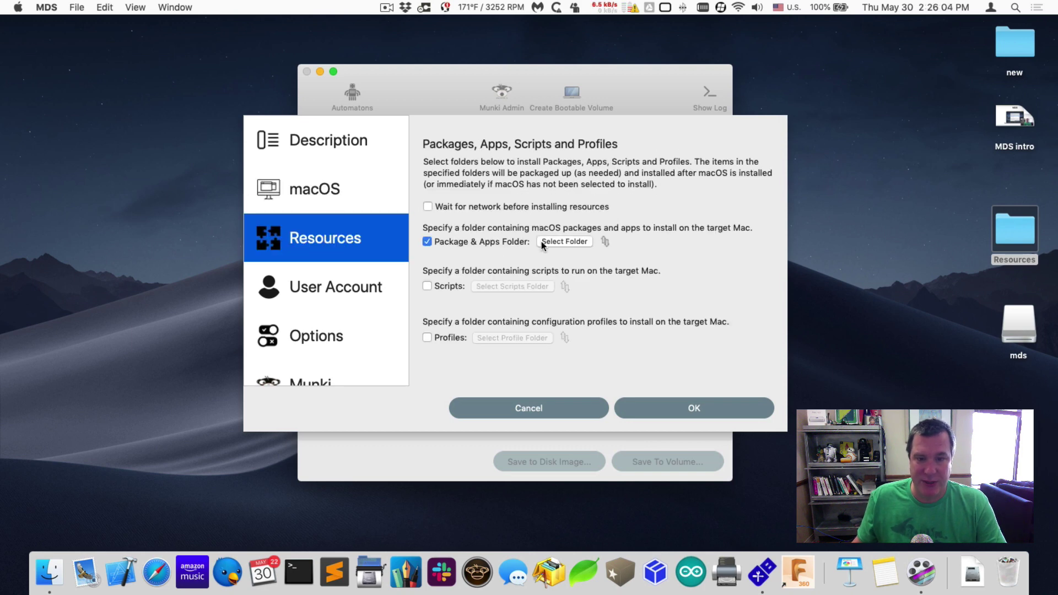
pyautogui.click(565, 242)
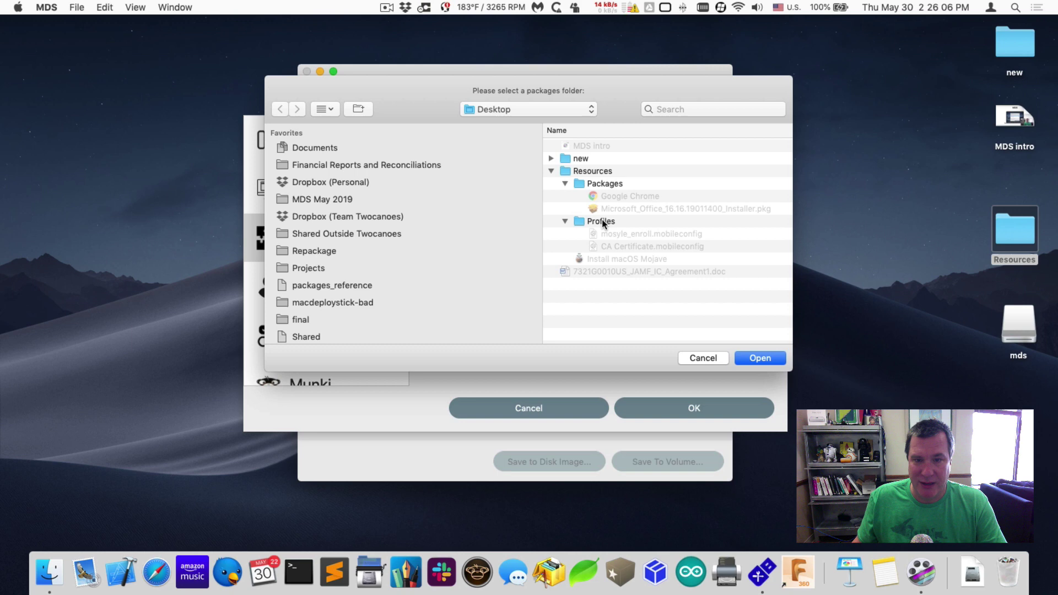
pyautogui.doubleClick(601, 183)
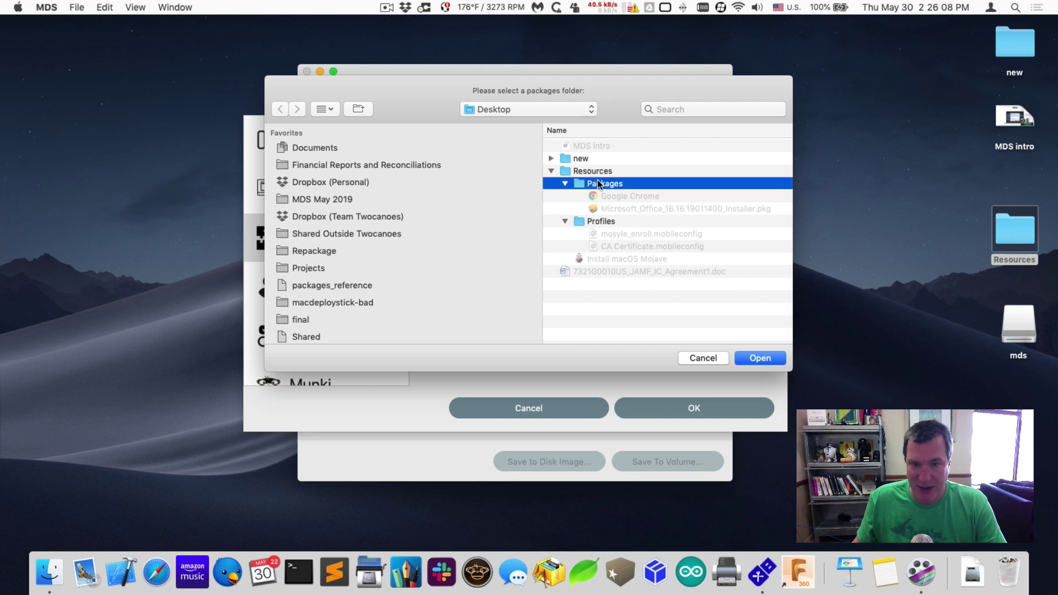
pyautogui.click(760, 360)
# Step: Enable configuration profiles and set their folder to Profiles inside the Resources folder
pyautogui.click(456, 337)
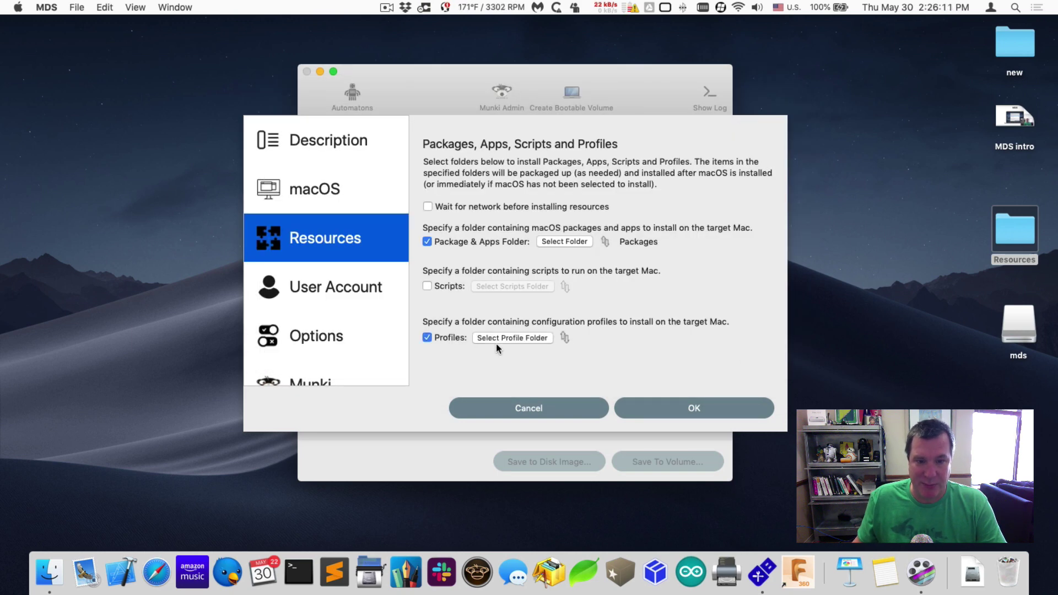
pyautogui.click(494, 340)
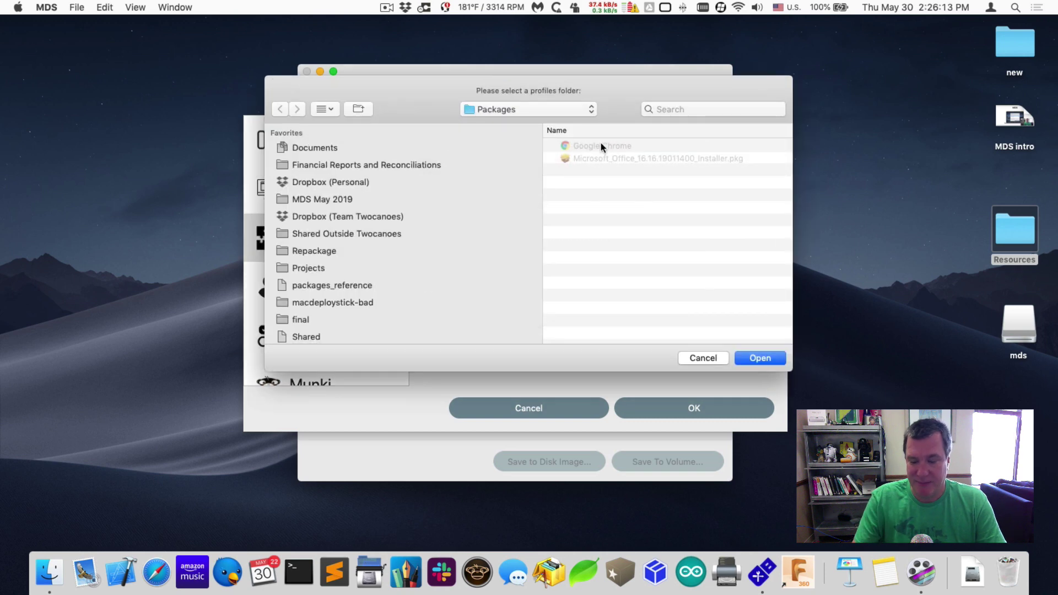
pyautogui.doubleClick(584, 185)
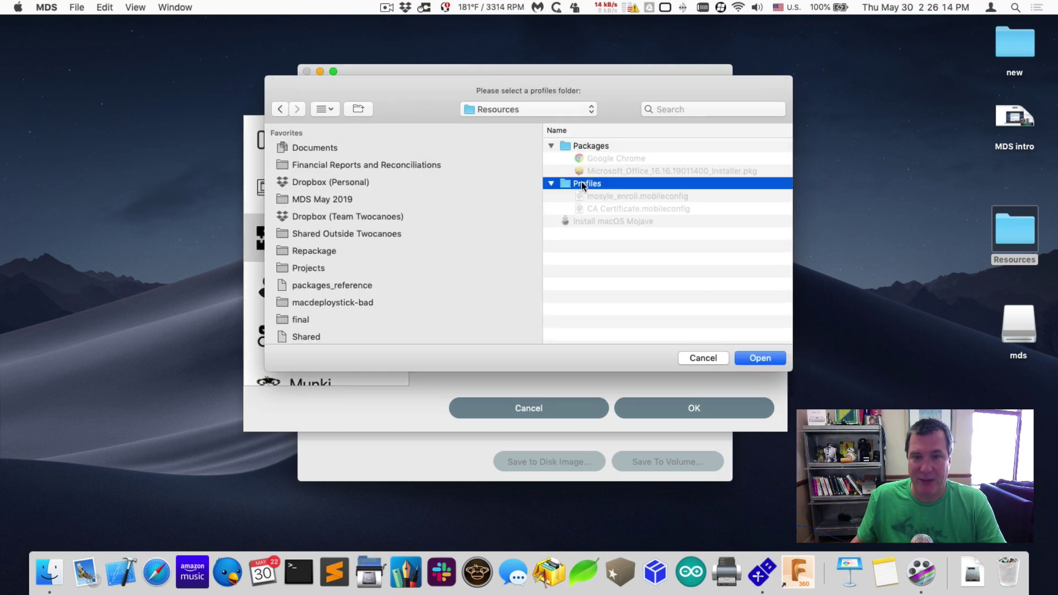
pyautogui.click(768, 361)
# Step: Add a user account with full name IT Manager and short name it, enter its password, and allow it to administer the computer
pyautogui.click(343, 298)
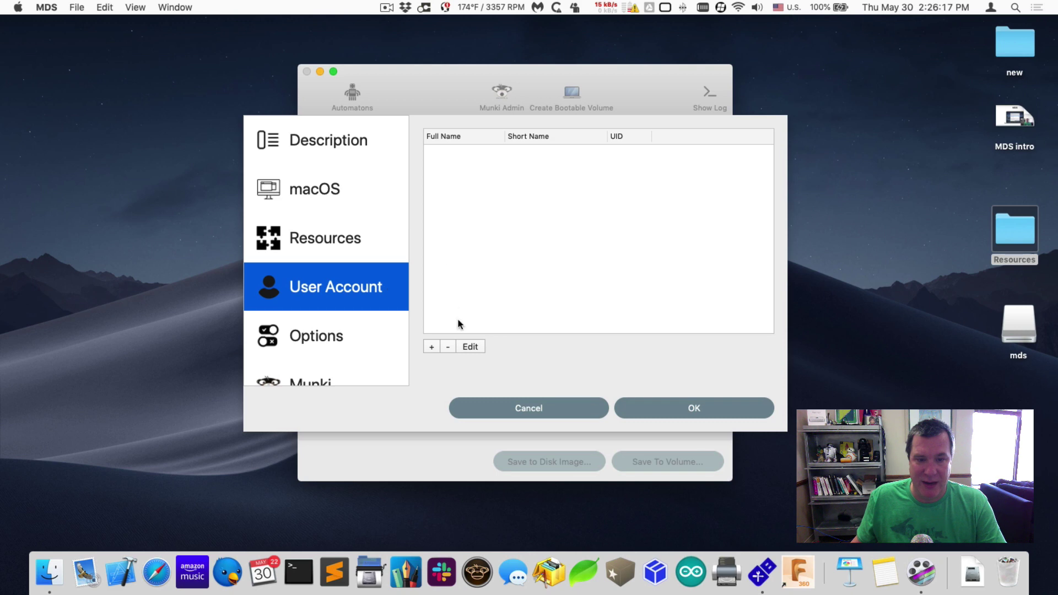
pyautogui.click(431, 348)
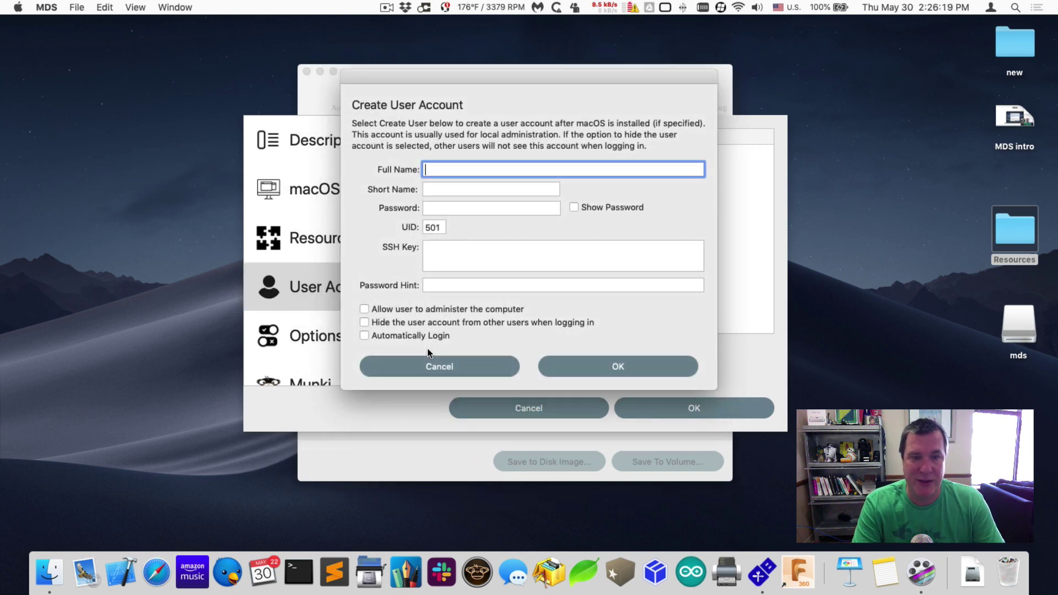
pyautogui.write('IT Manager')
pyautogui.press('Tab')
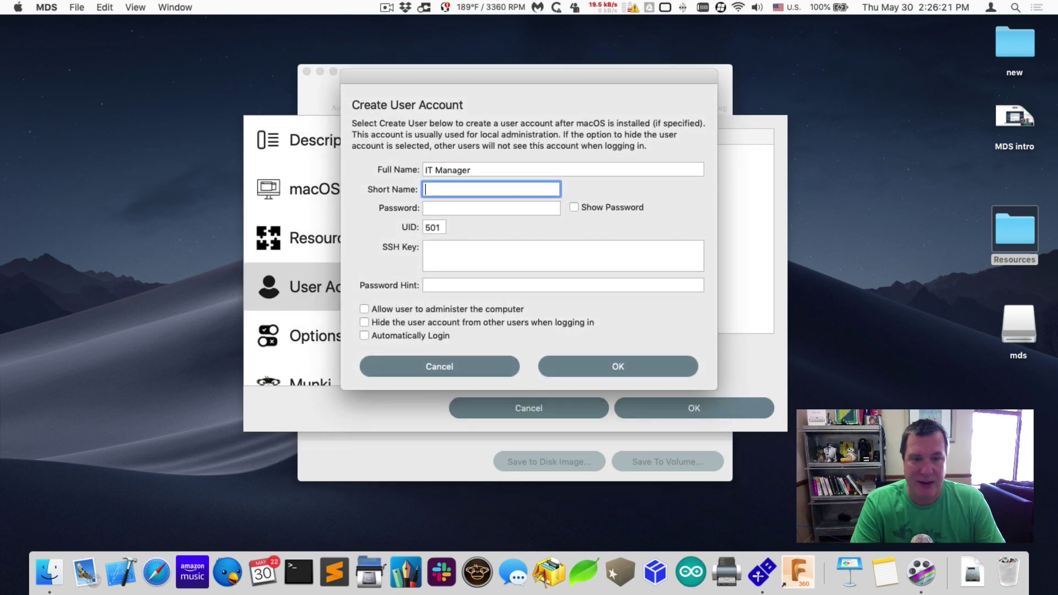
pyautogui.write('it')
pyautogui.press('Tab')
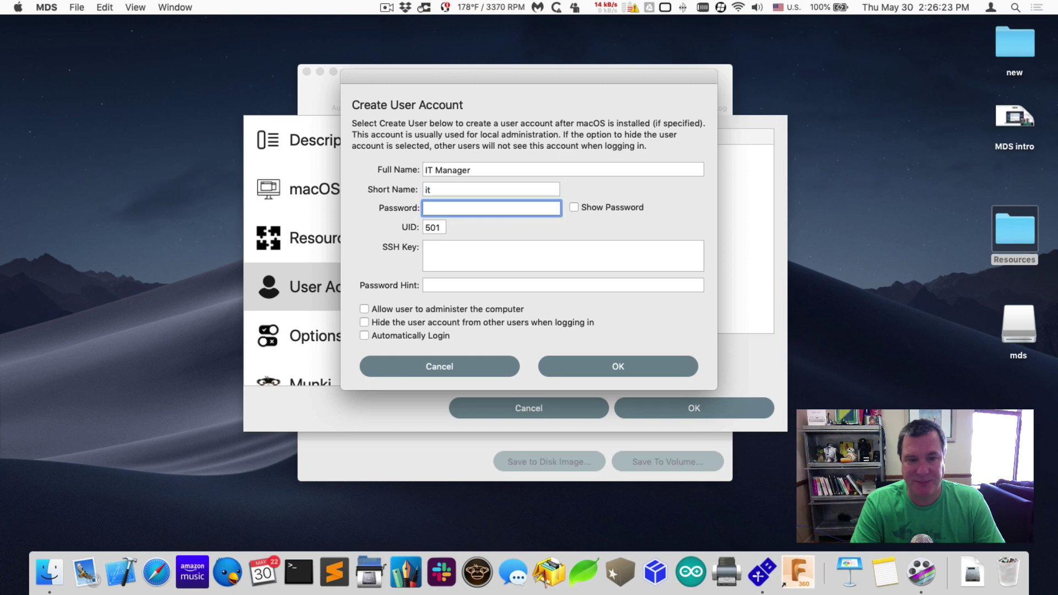
pyautogui.write('•••••••')
pyautogui.press('Tab')
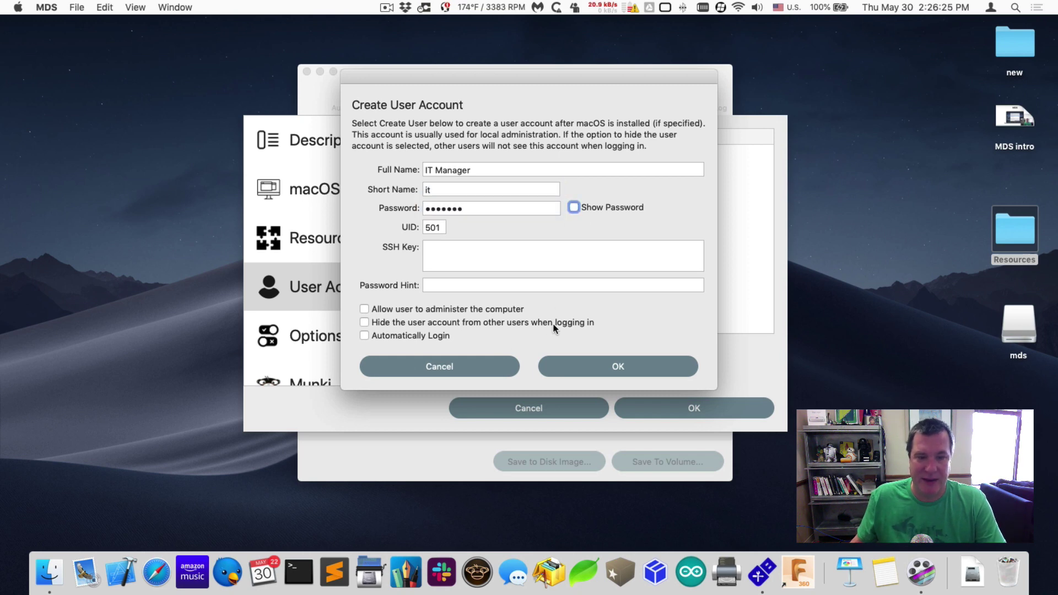
pyautogui.click(472, 308)
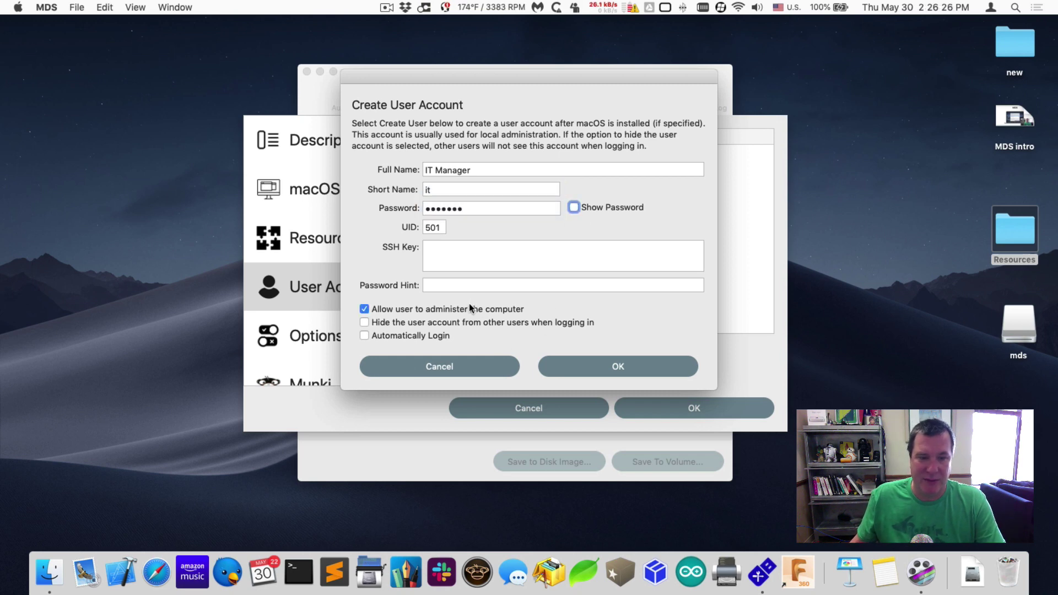
pyautogui.click(619, 367)
# Step: In the workflow's options, enable joining WiFi with the SSID IO and enter the network password
pyautogui.click(316, 336)
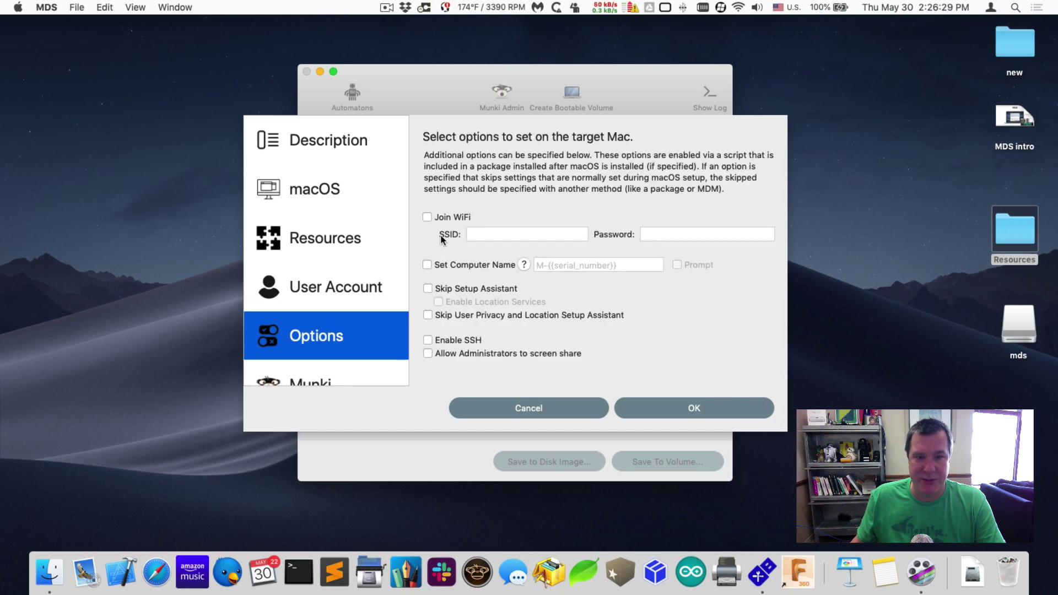
pyautogui.click(442, 219)
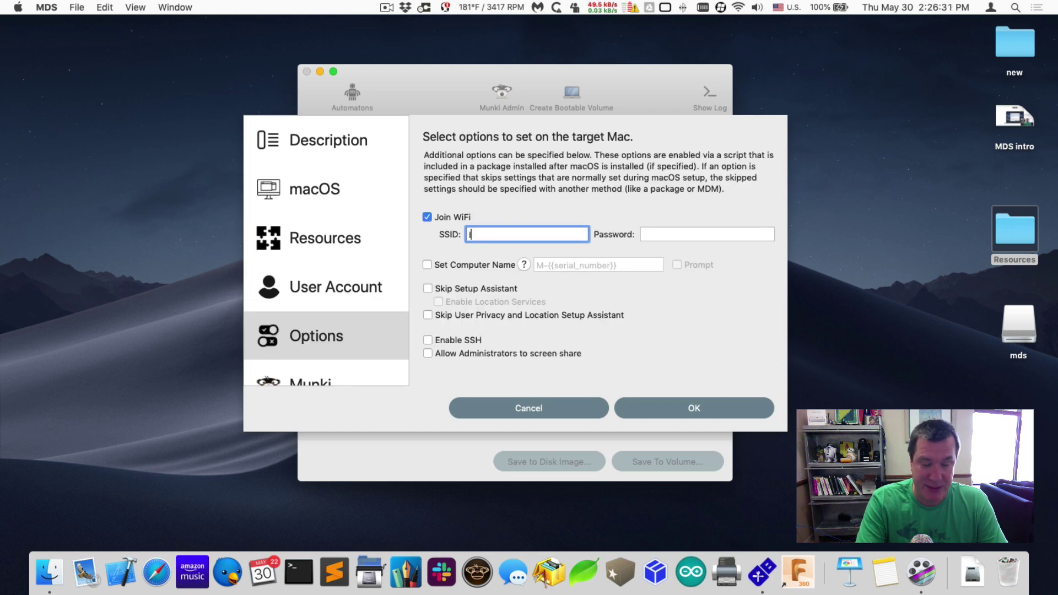
pyautogui.write('IO')
pyautogui.click(707, 234)
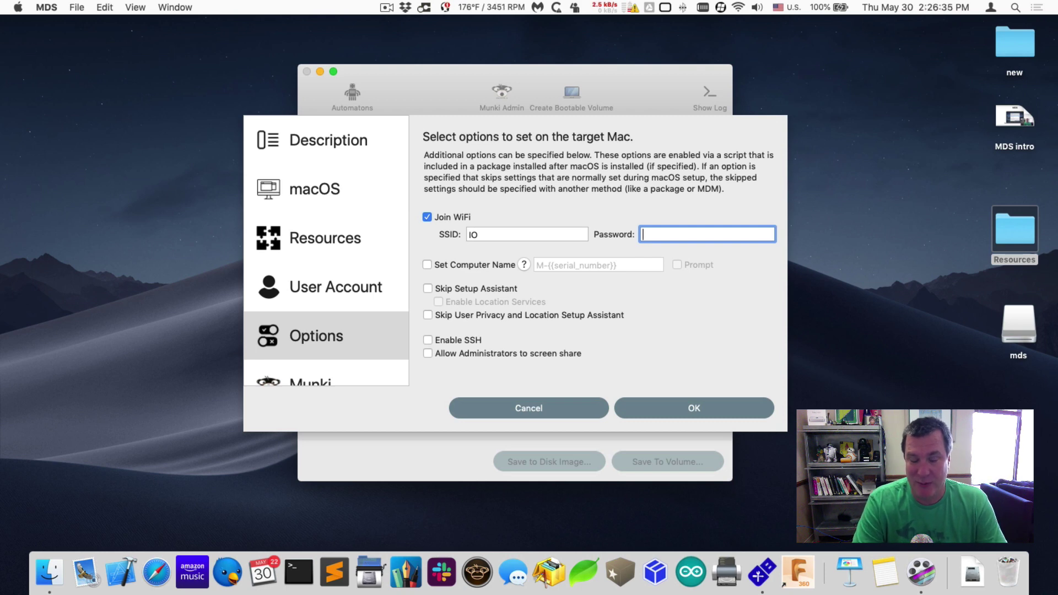
pyautogui.write('••••••••••••')
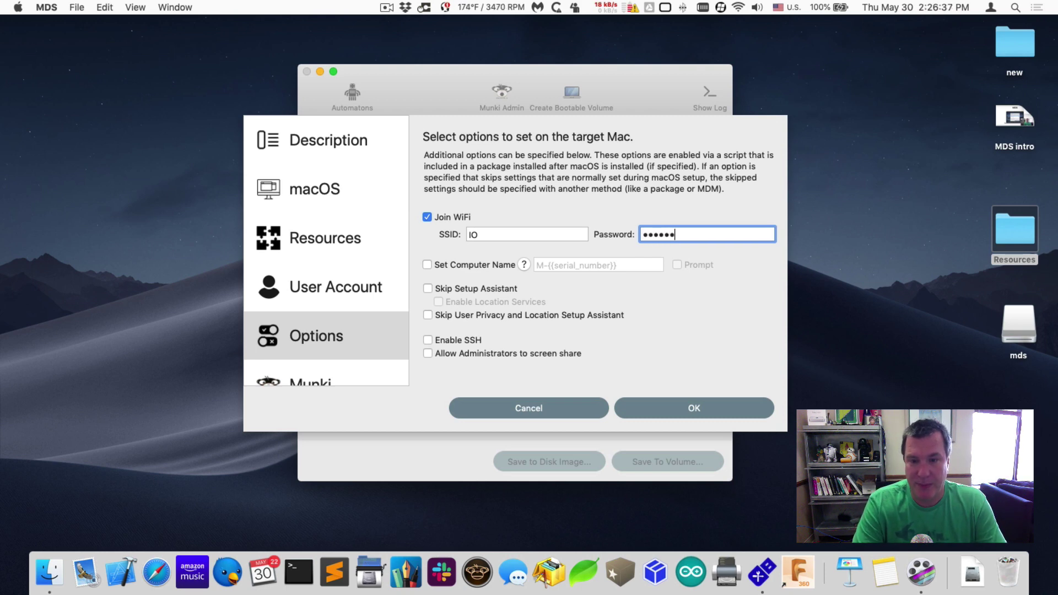
pyautogui.press('Tab')
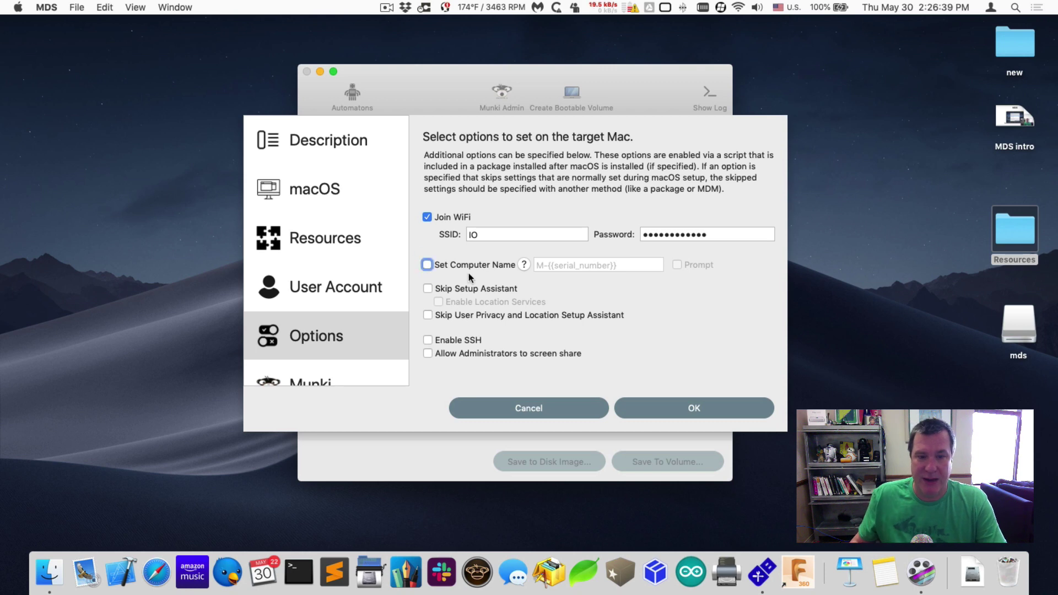
# Step: Enable skipping both setup assistants, location services and administrator screen sharing, and confirm the workflow
pyautogui.click(464, 288)
pyautogui.click(465, 303)
pyautogui.click(465, 313)
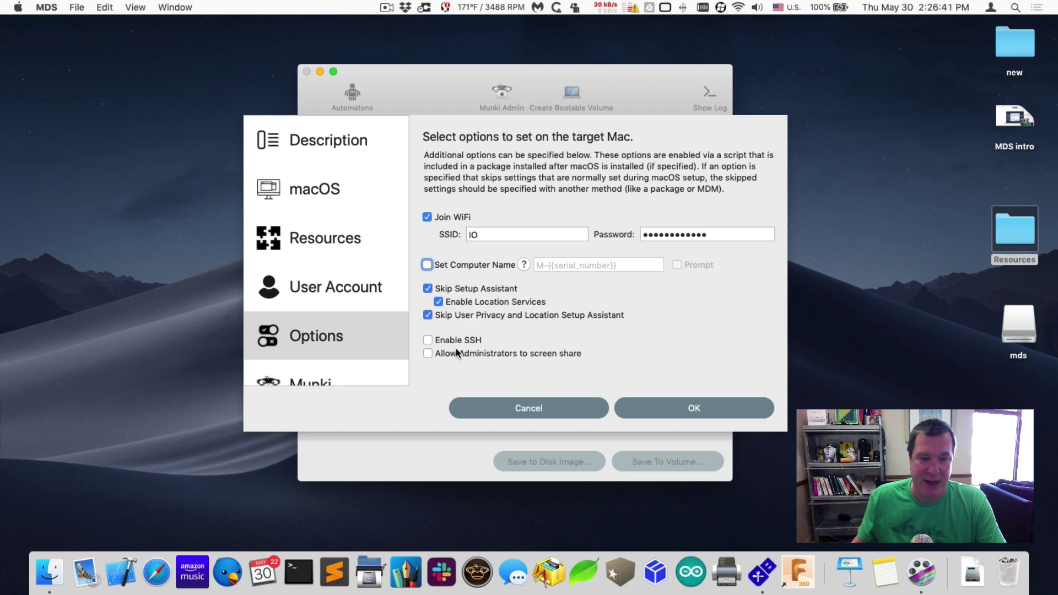
pyautogui.click(474, 352)
pyautogui.click(695, 413)
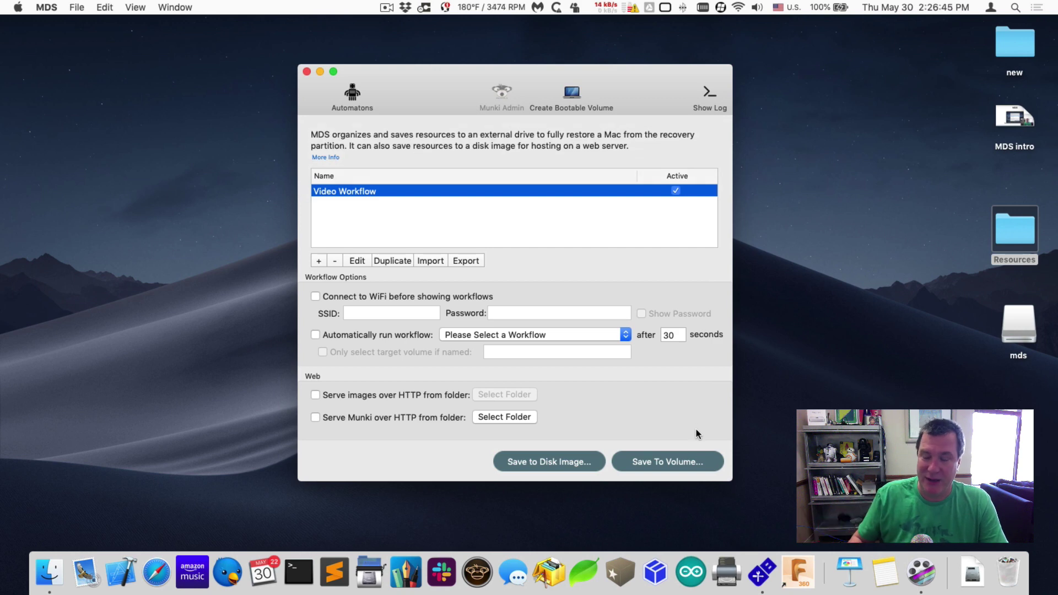
# Step: Save the workflow's resources to the mds volume and dismiss the completion message
pyautogui.click(1019, 325)
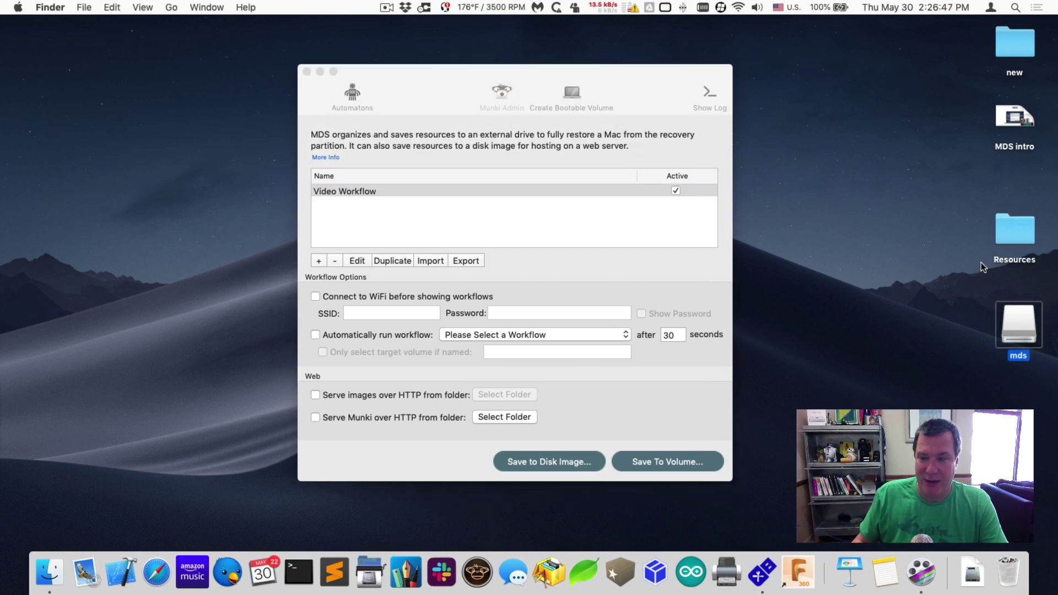
pyautogui.click(692, 461)
pyautogui.click(692, 460)
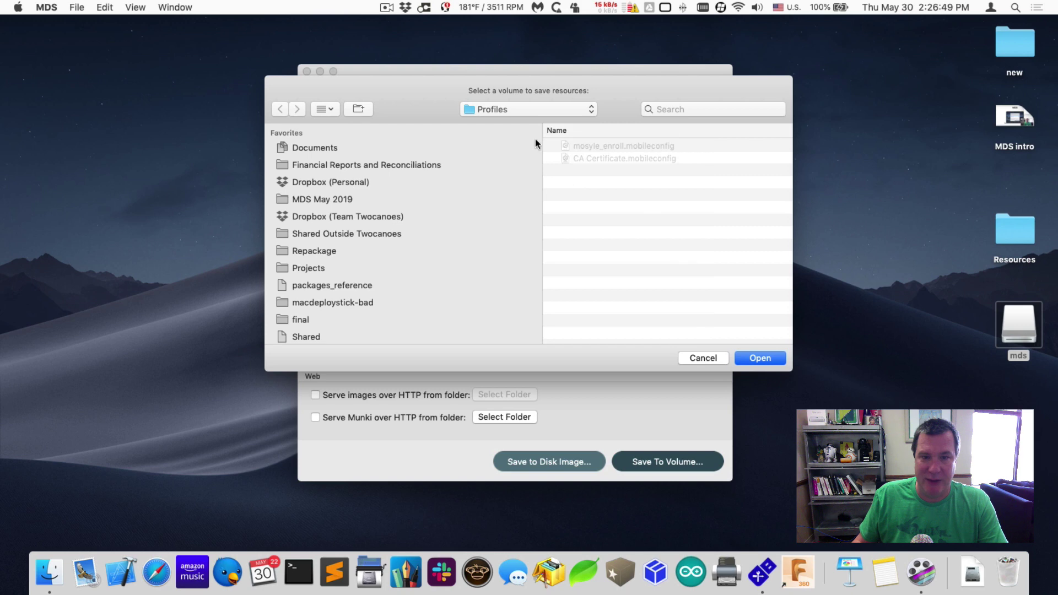
pyautogui.doubleClick(583, 142)
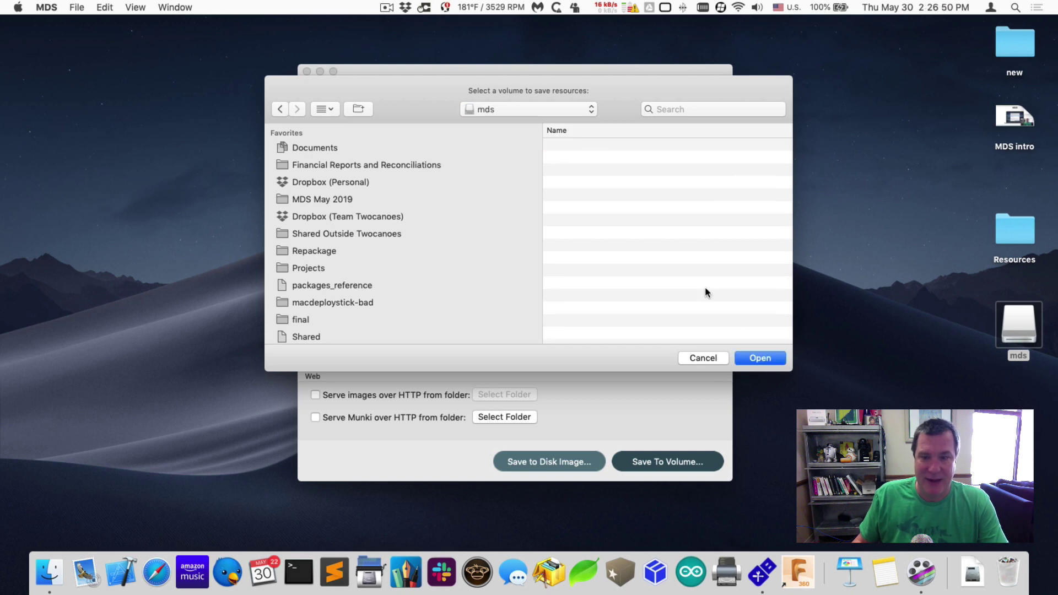
pyautogui.click(757, 362)
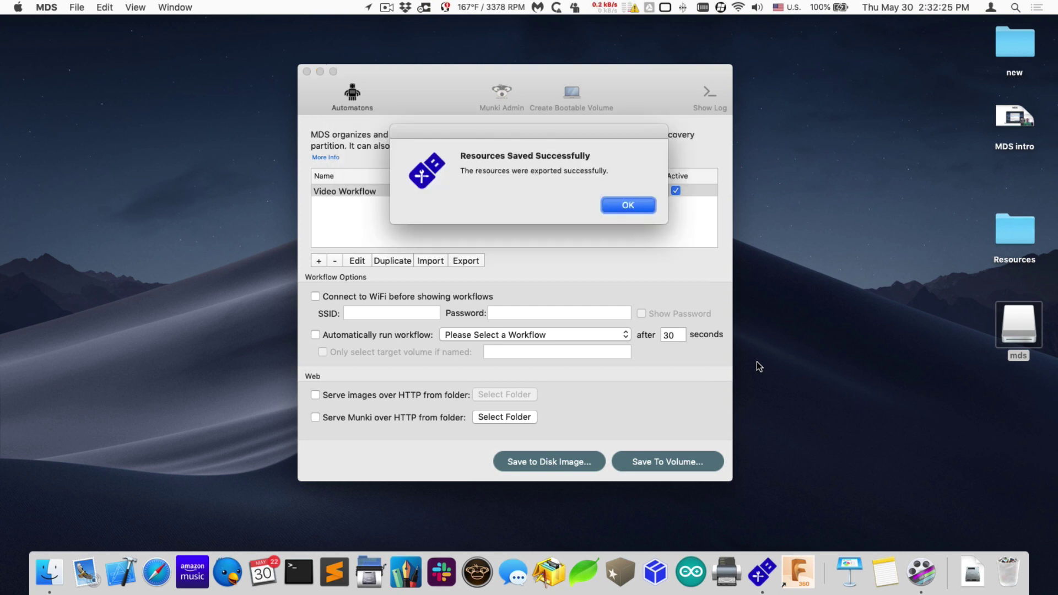
pyautogui.press('Return')
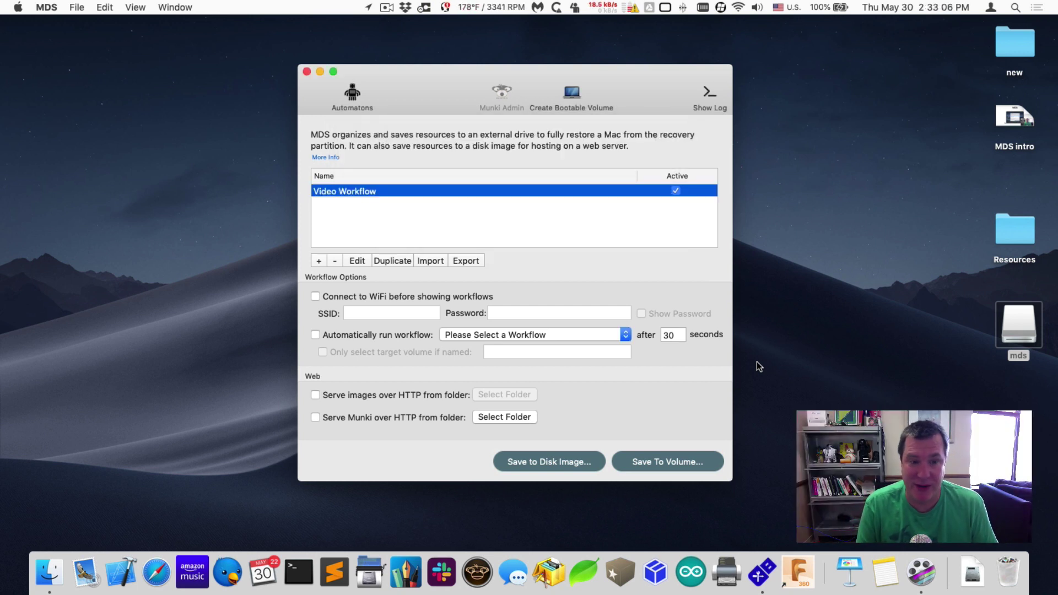
# Step: Set Video Workflow to run automatically and save the resources to the mds volume again
pyautogui.click(349, 337)
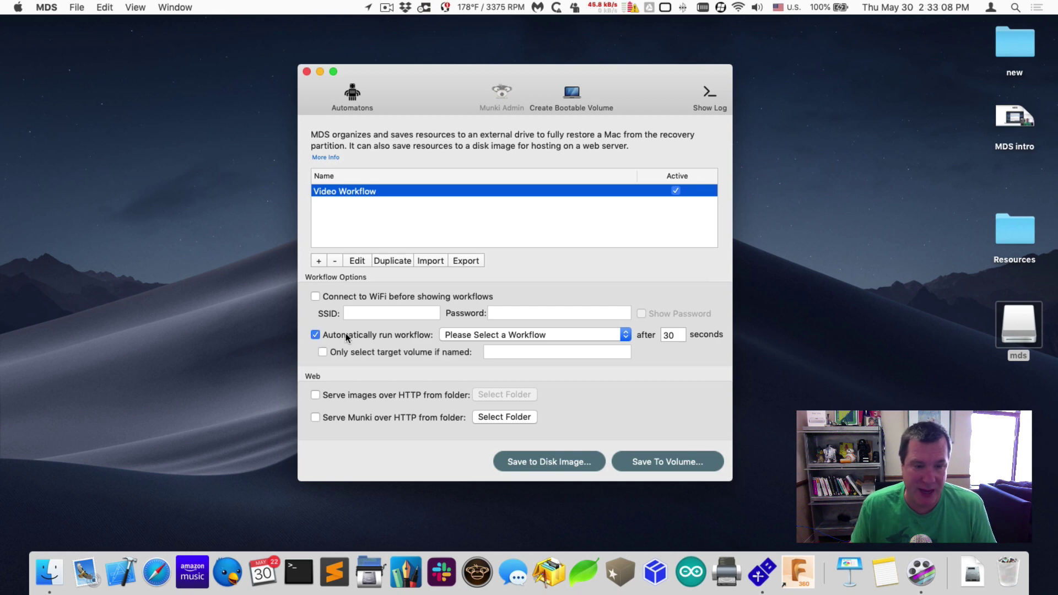
pyautogui.click(464, 337)
pyautogui.click(477, 325)
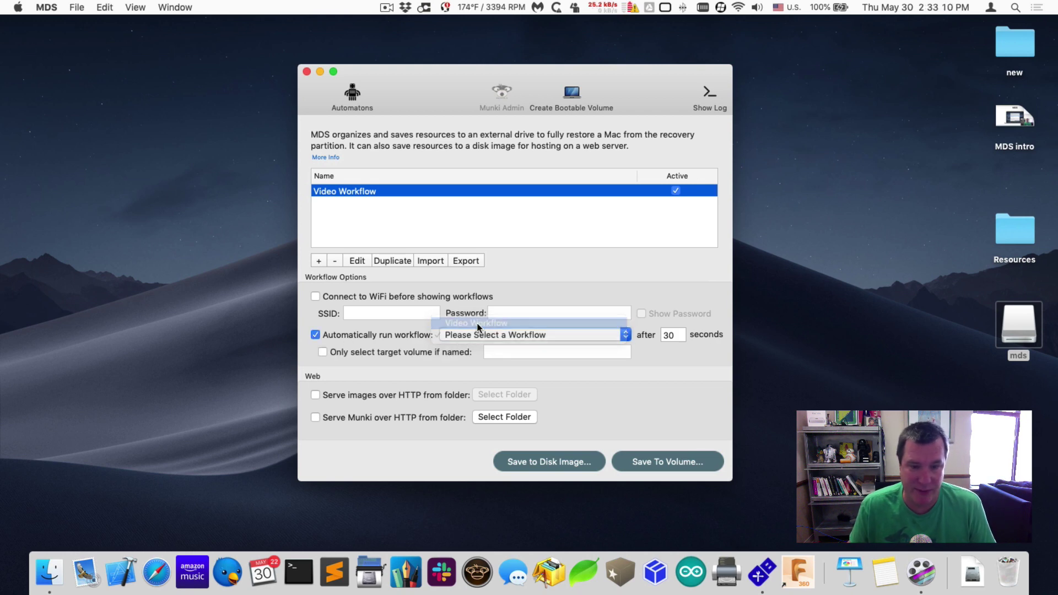
pyautogui.click(681, 460)
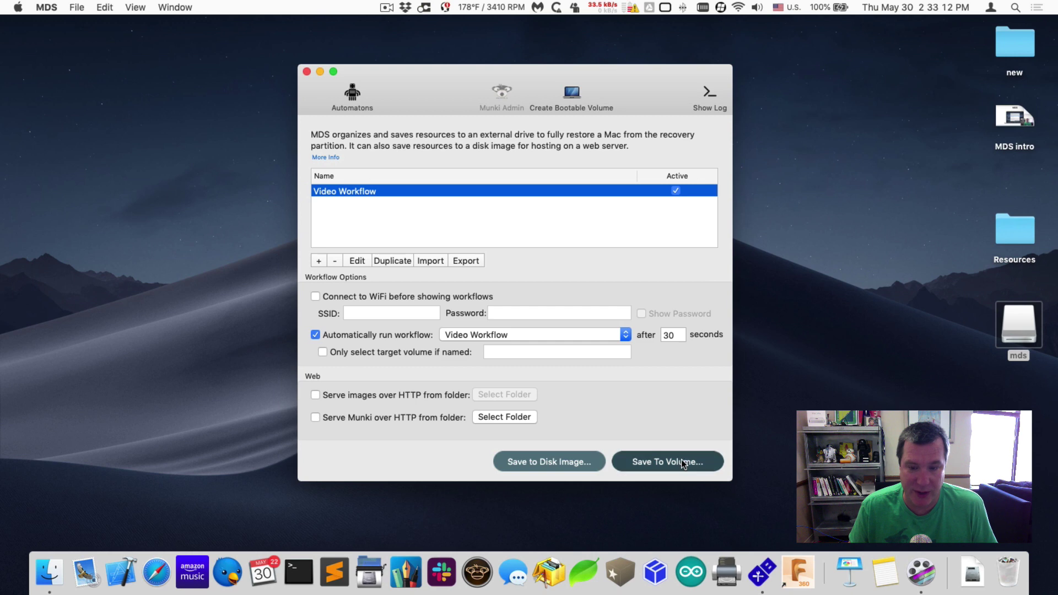
pyautogui.click(756, 350)
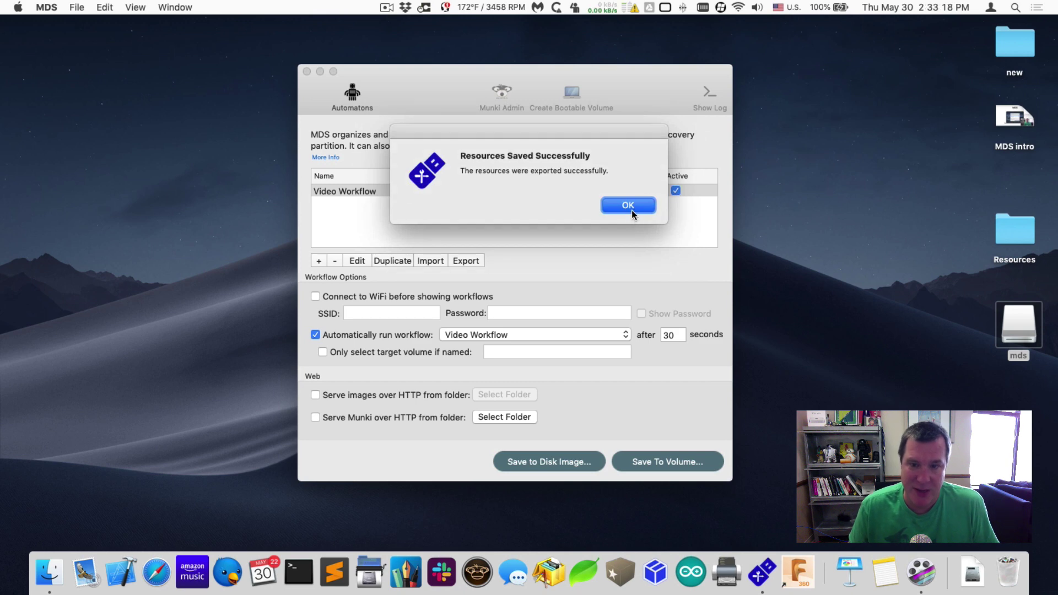
pyautogui.click(632, 210)
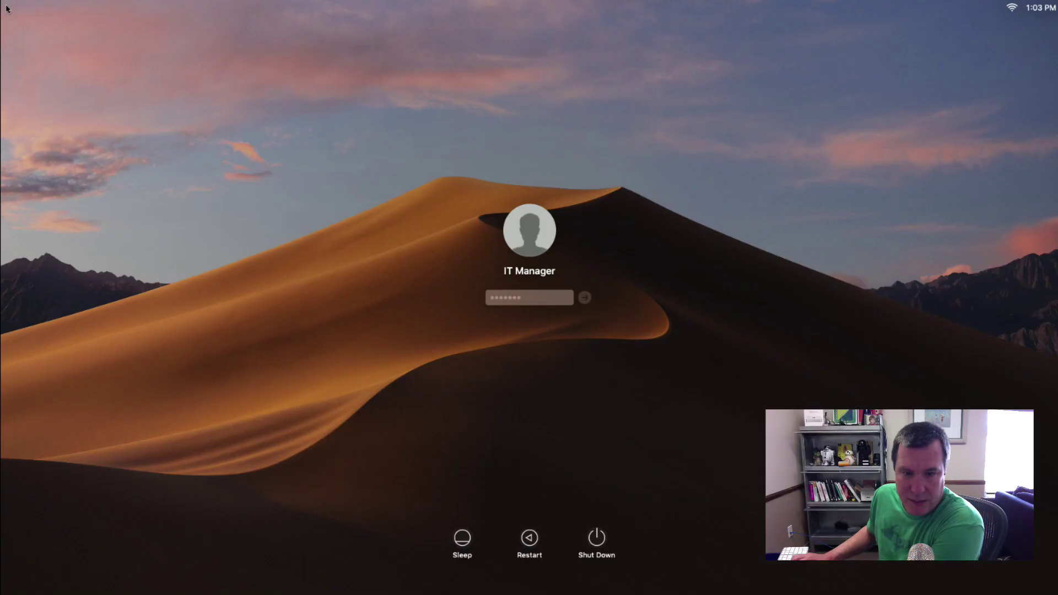
# Step: Log in to the IT Manager account on the newly installed Mac and open the Applications folder
pyautogui.press('Return')
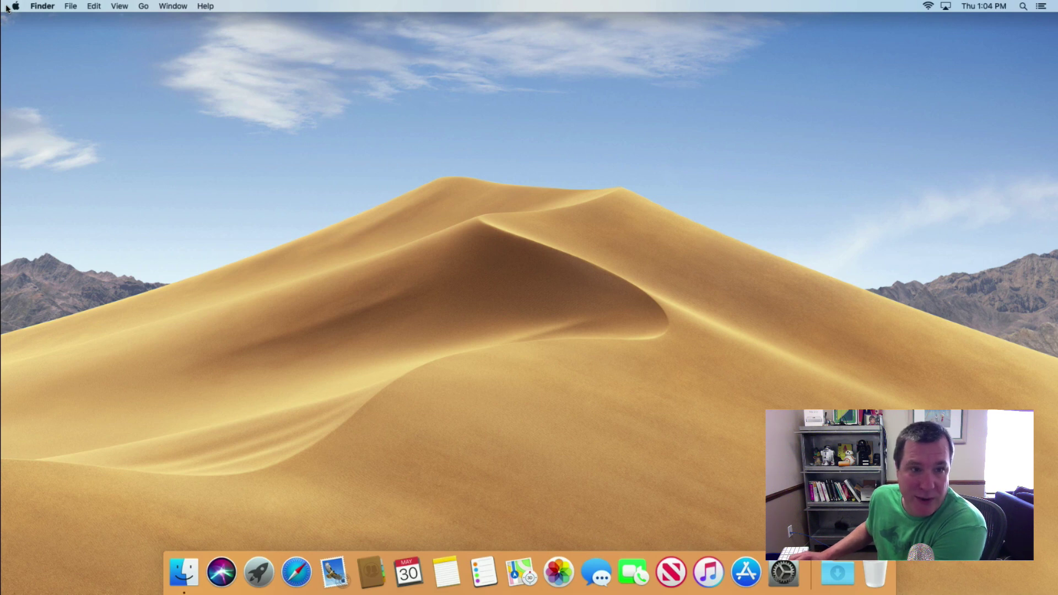
pyautogui.press('super+shift+a')
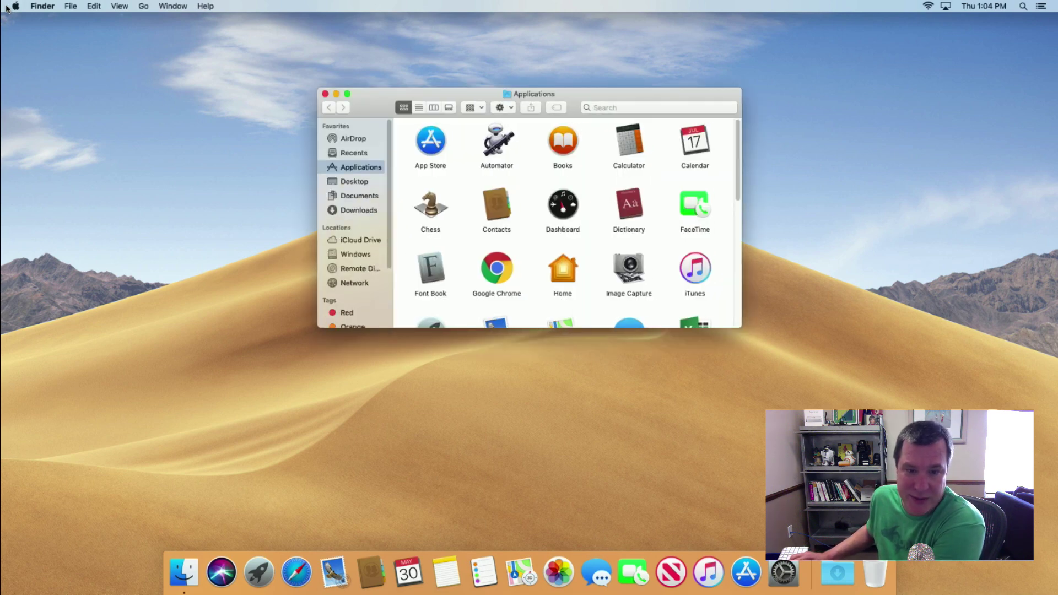
# Step: Examine the Applications folder for the apps installed by the workflow, including Google Chrome and the Microsoft apps
pyautogui.press('Down')
pyautogui.press('Right')
pyautogui.press('Left')
pyautogui.press('Up')
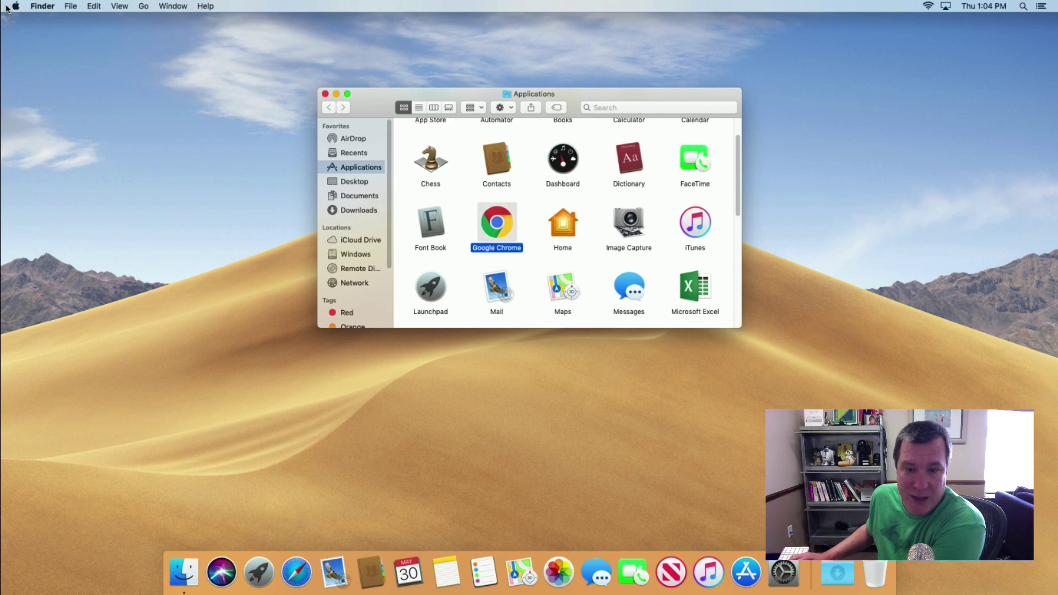
pyautogui.press('Right')
pyautogui.press('Right')
pyautogui.press('Right')
pyautogui.press('Right')
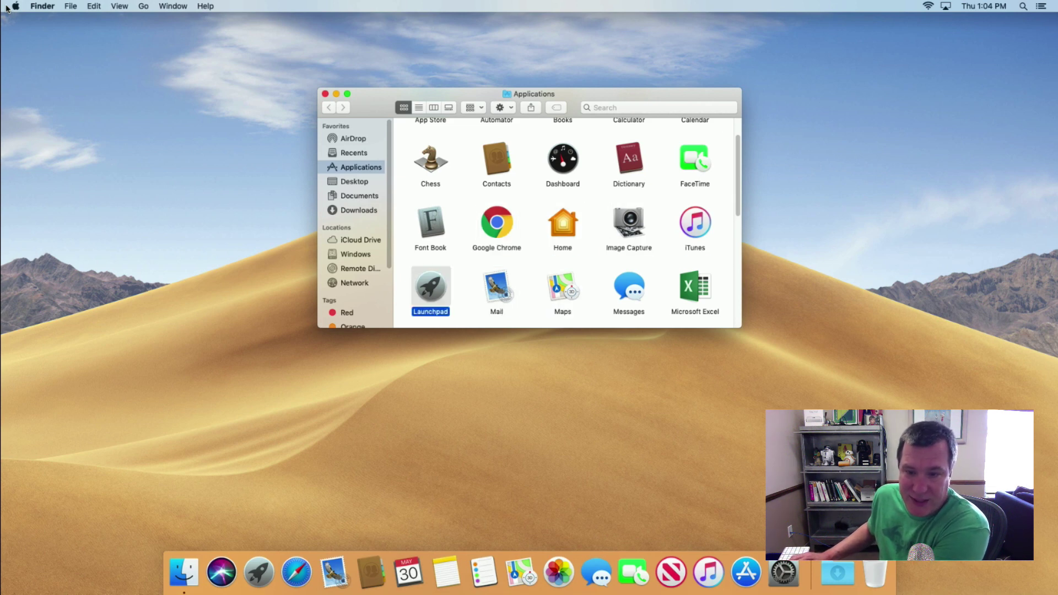
pyautogui.press('Right')
pyautogui.press('Right')
pyautogui.press('Right')
pyautogui.press('Right')
pyautogui.press('Right')
pyautogui.press('Right')
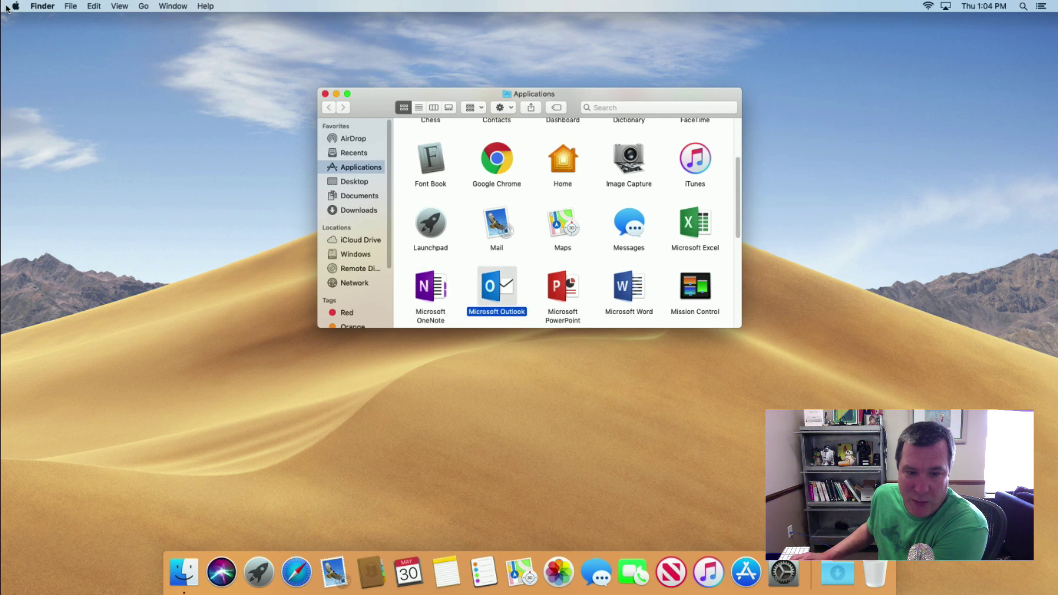
pyautogui.press('Right')
pyautogui.press('Right')
pyautogui.press('Right')
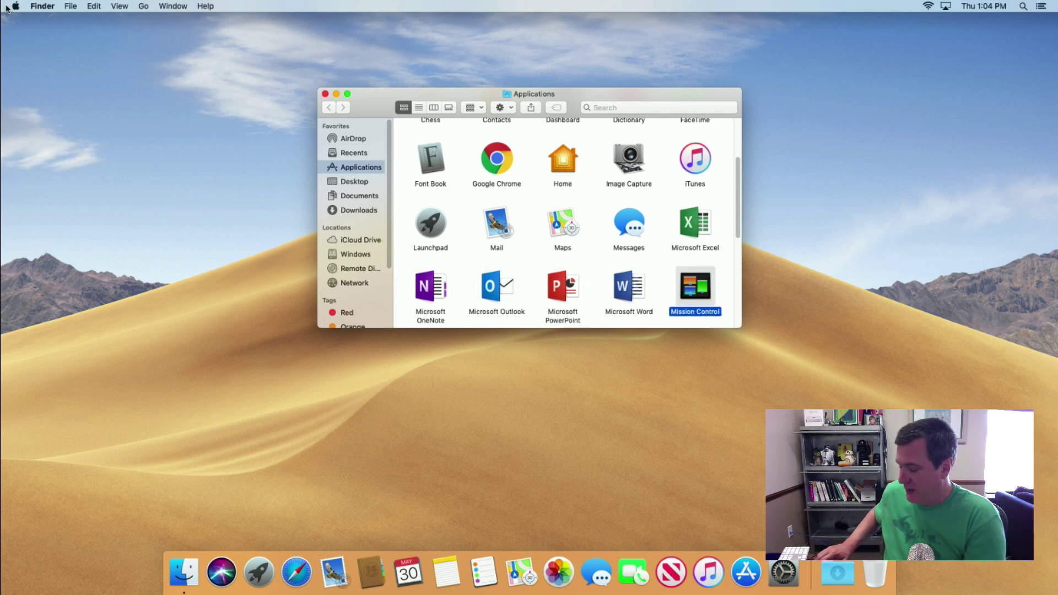
# Step: Switch to System Preferences and inspect the CA Certificate entry among the device profiles
pyautogui.click(8, 6)
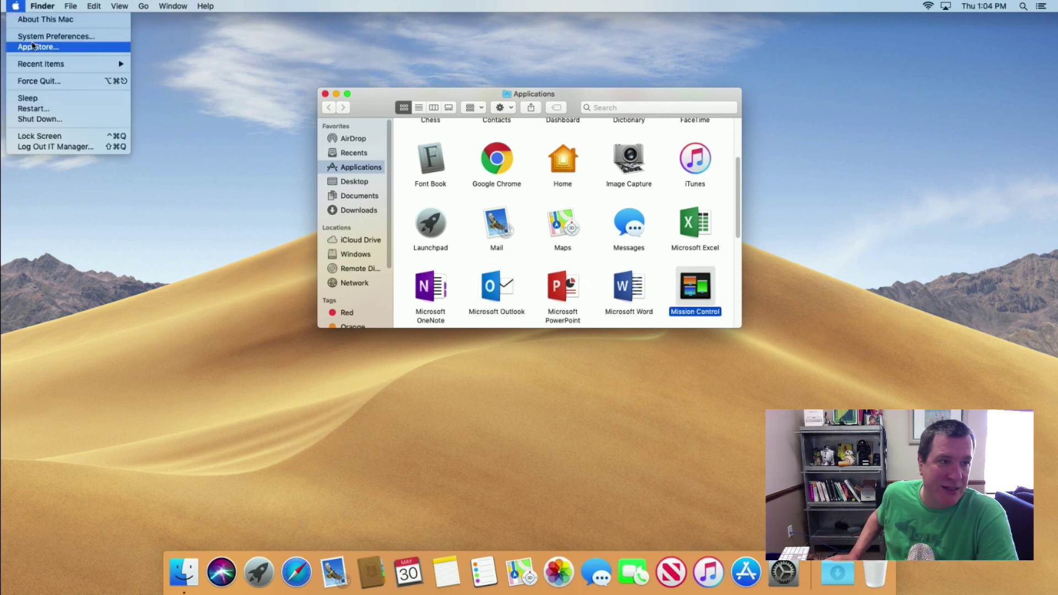
pyautogui.click(40, 36)
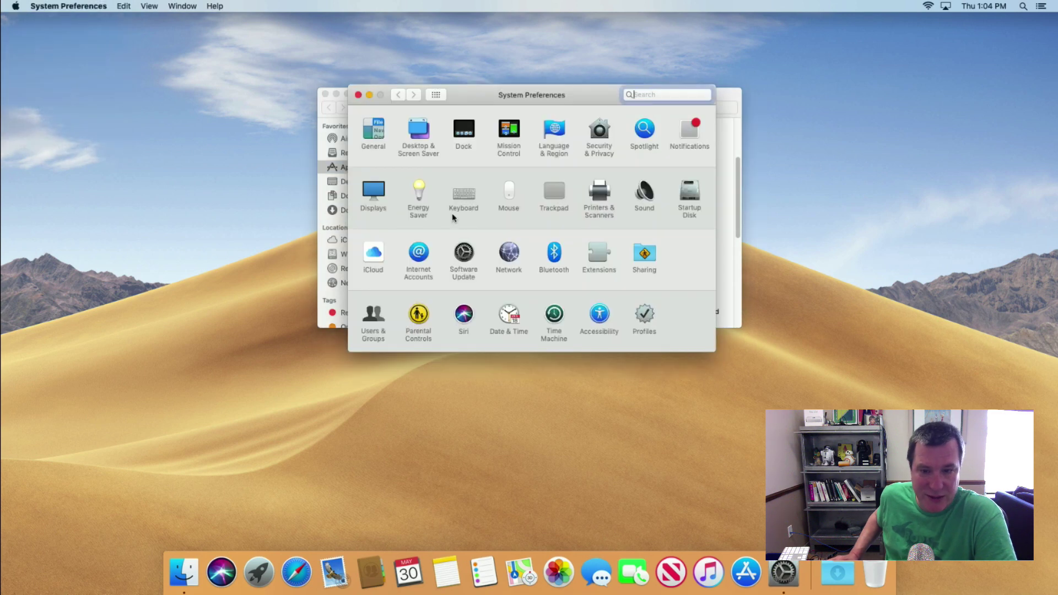
pyautogui.click(651, 323)
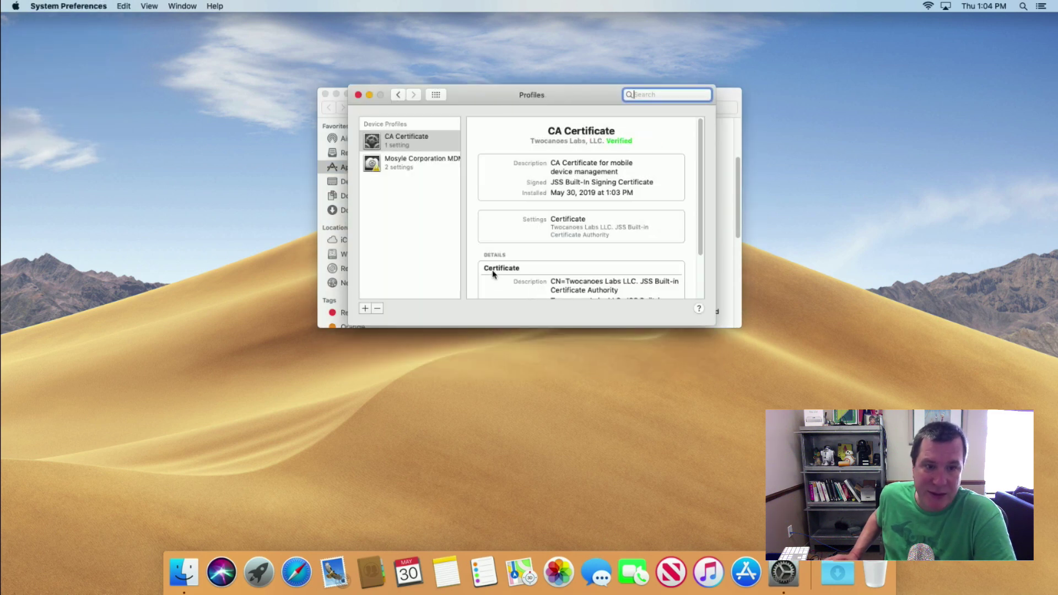
pyautogui.click(400, 139)
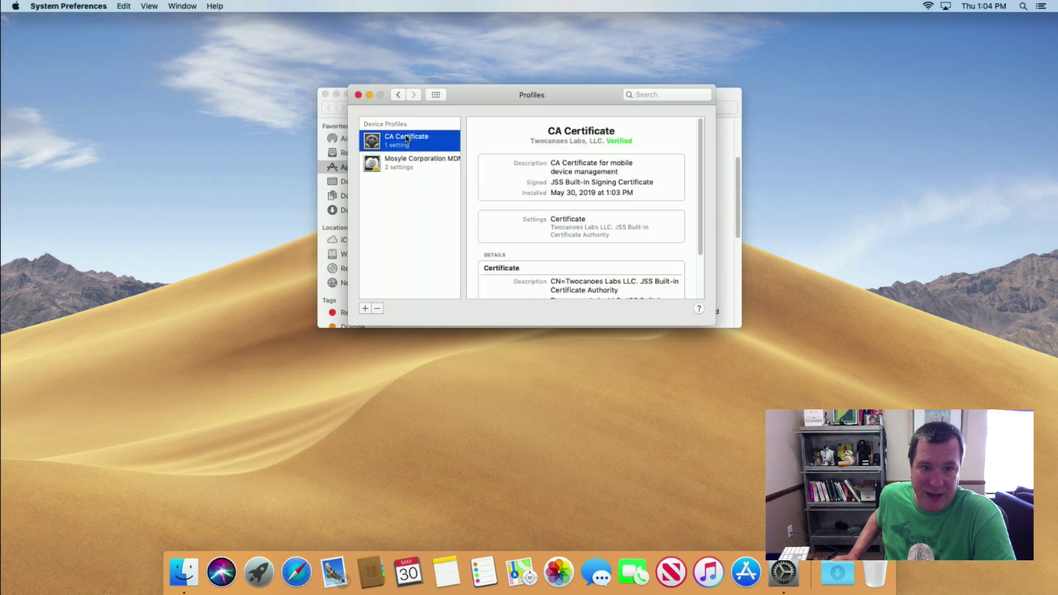
# Step: Approve the Mosyle Corporation MDM profile
pyautogui.click(419, 162)
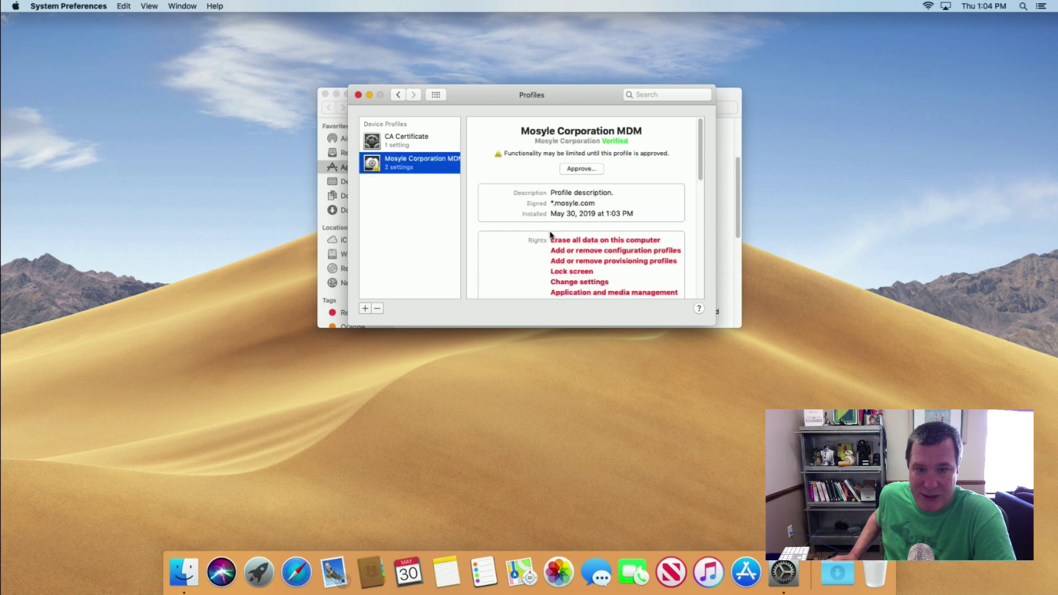
pyautogui.click(580, 170)
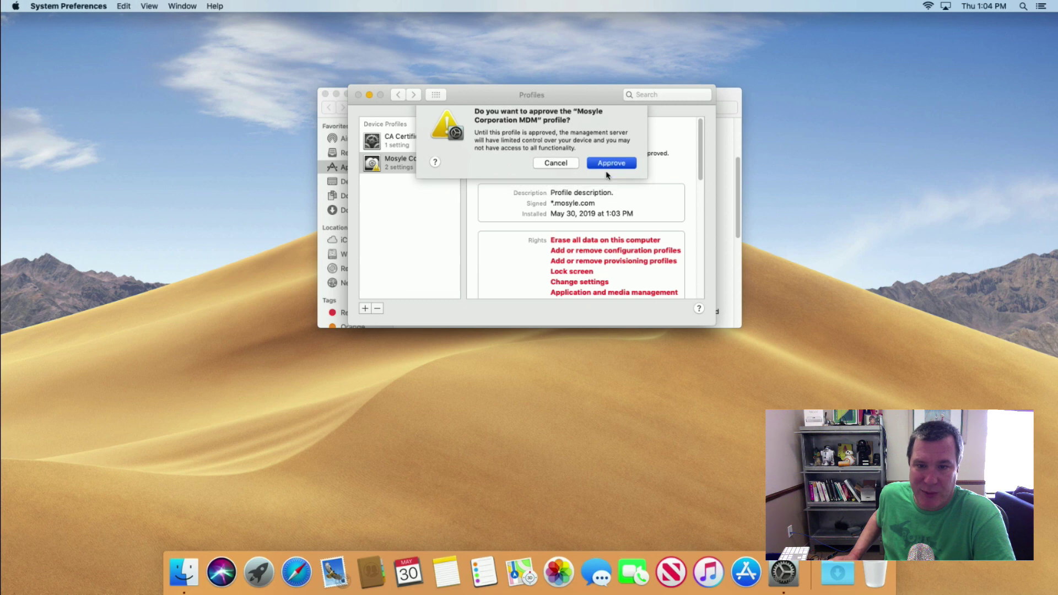
pyautogui.click(608, 173)
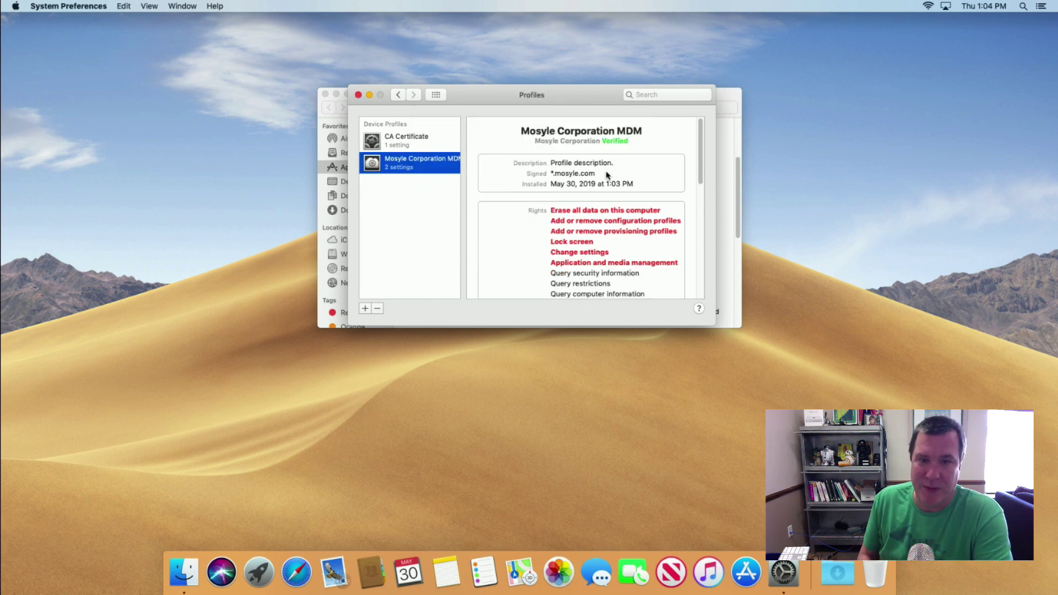